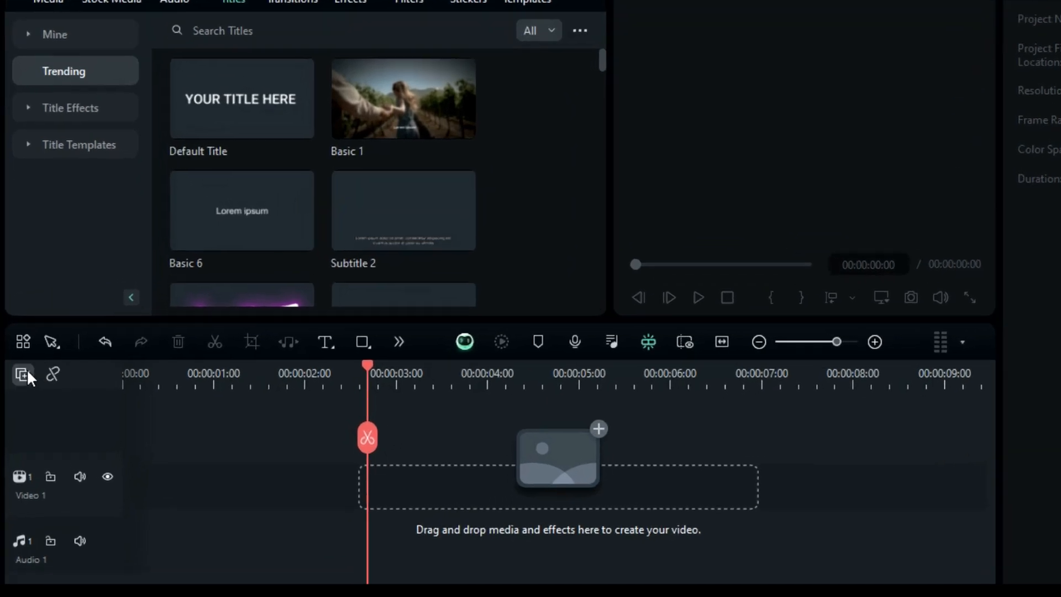
- Add 12 video tracks and 1 audio track, both placed above Track 1
left_click(166, 572)
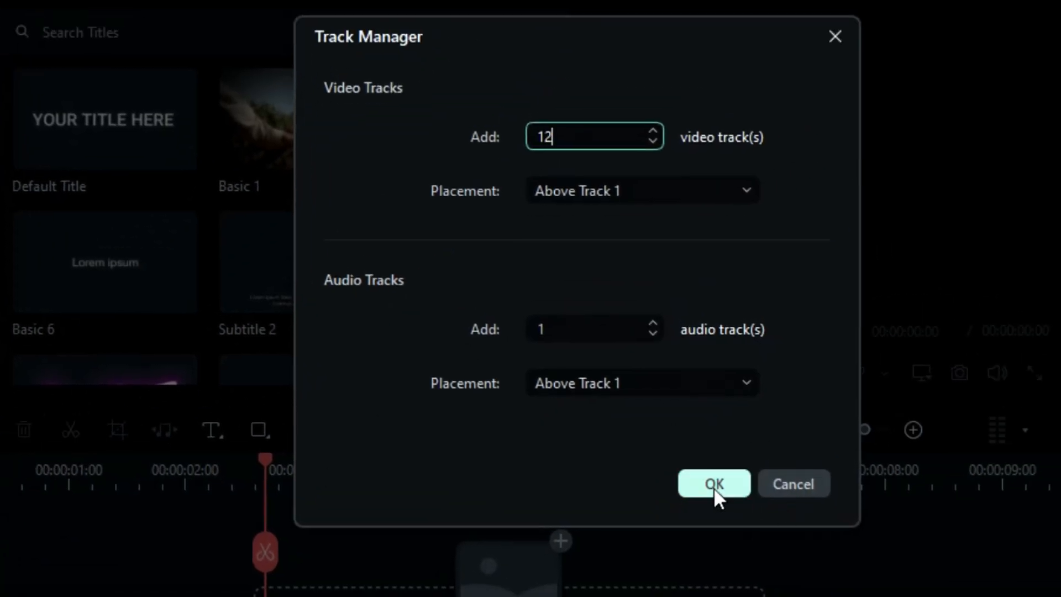
left_click(714, 484)
- Place the Basic 6 title at the start of the Video 9 track and extend it to 7 seconds
left_click_drag(197, 280, 136, 532)
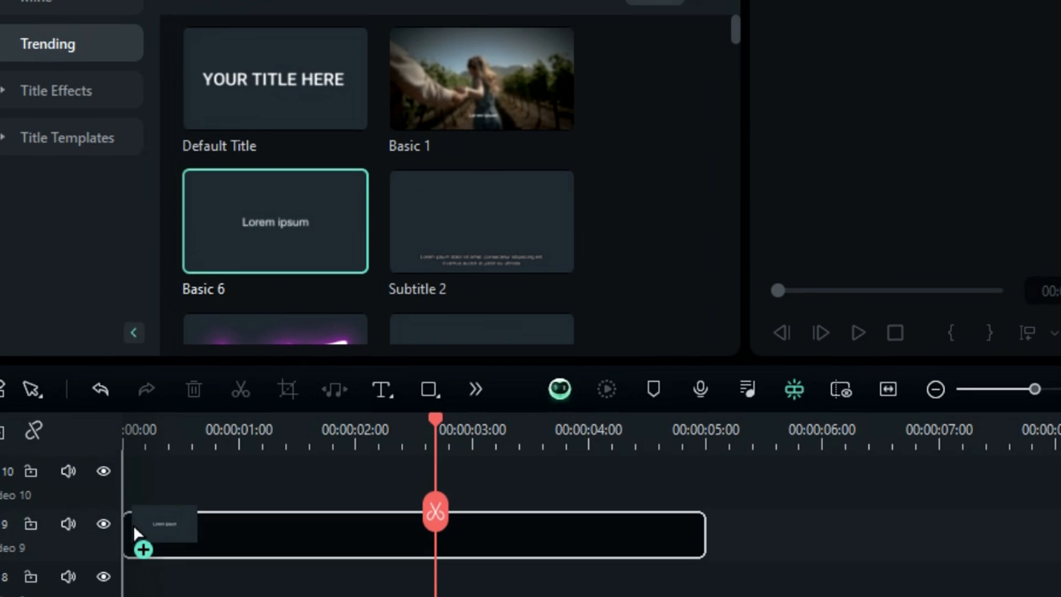
left_click_drag(698, 528, 933, 498)
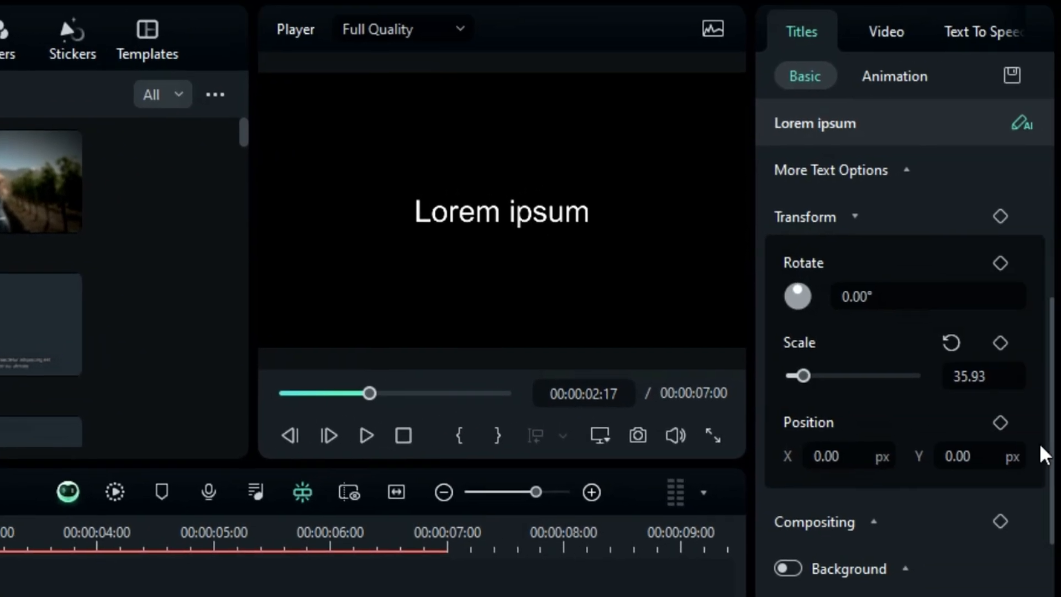
- Replace the title's placeholder text with "TYPOGRAPHY DESIGN - STAY CREATIVE -"
scroll(1041, 448, "up", 5)
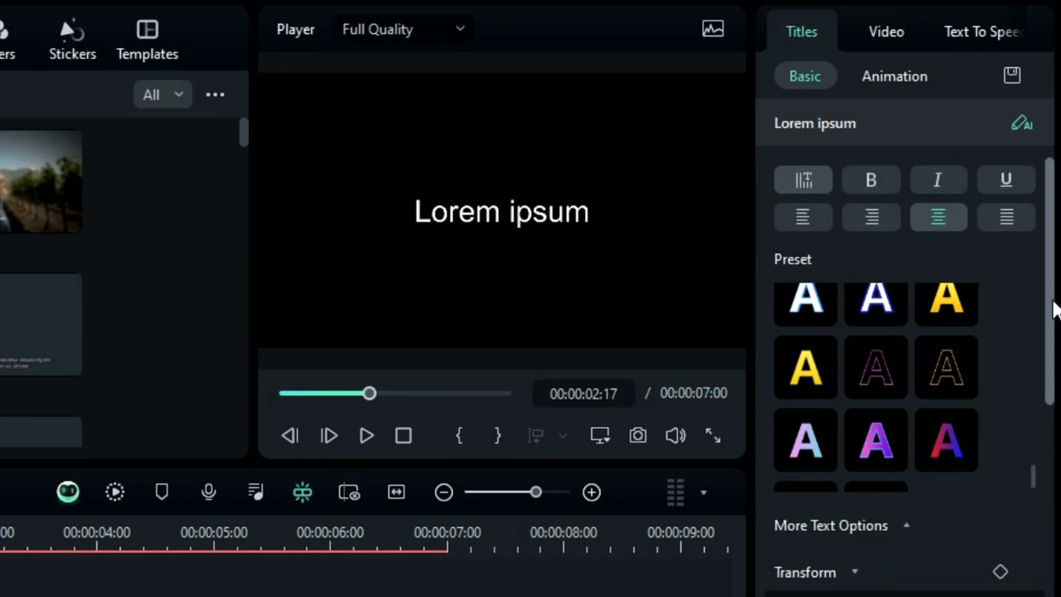
scroll(1055, 309, "up", 1)
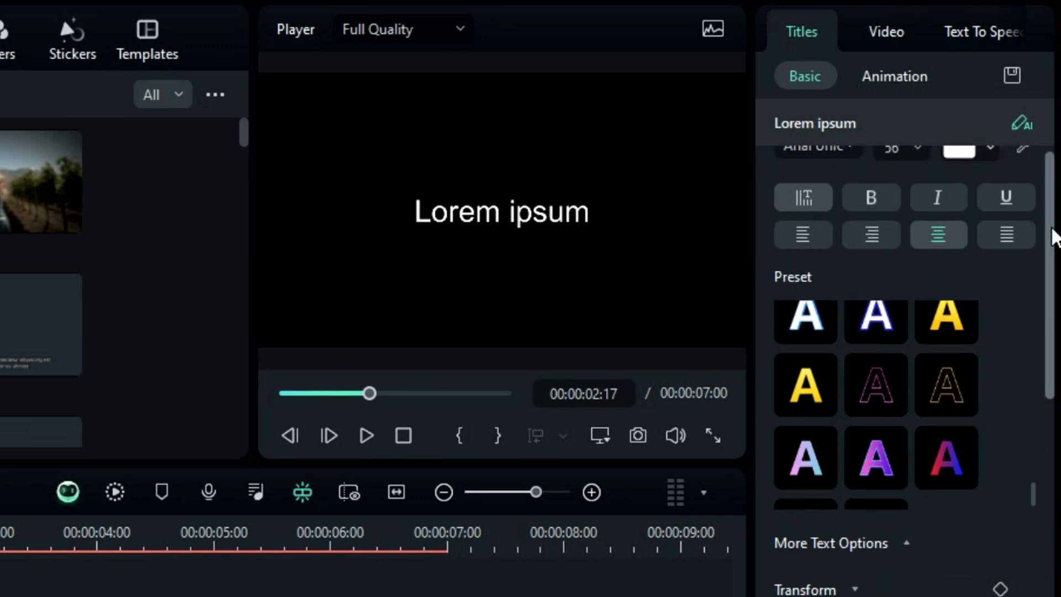
scroll(1056, 232, "up", 3)
left_click(927, 193)
key("ctrl+a")
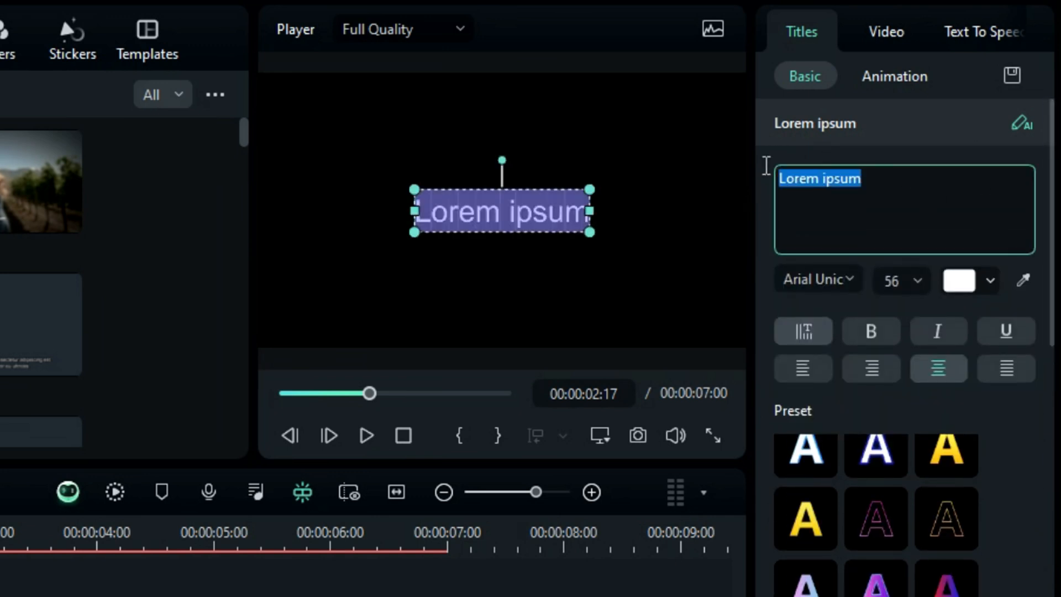
type("TYPOGRAPH")
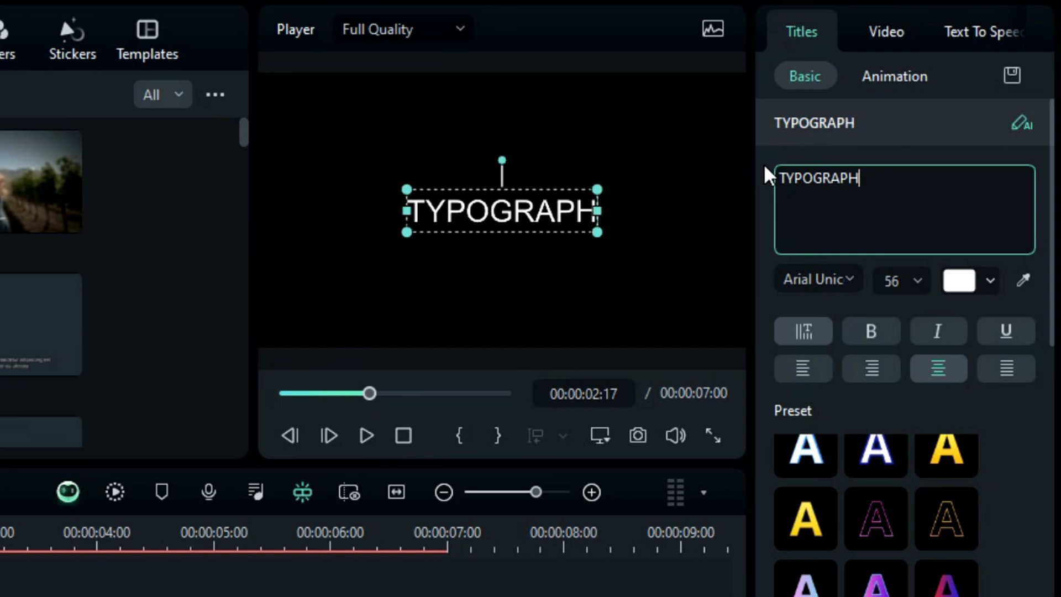
type("Y DESIGN - STAY CREATIVE -")
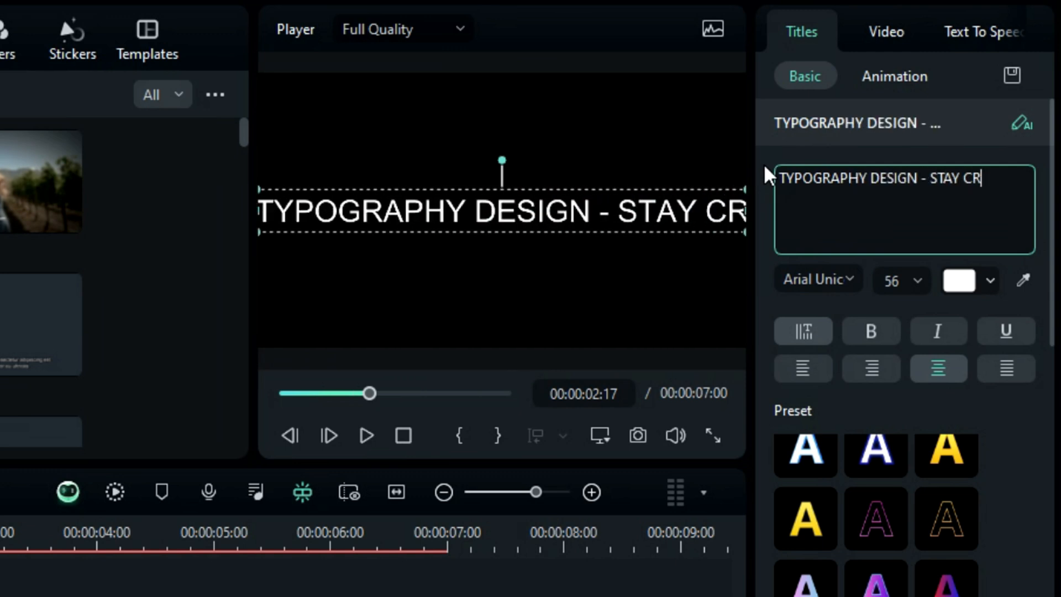
- Copy the phrase "TYPOGRAPHY DESIGN -" and paste it at the end of the title text
left_click_drag(931, 180, 773, 177)
key("ctrl+c")
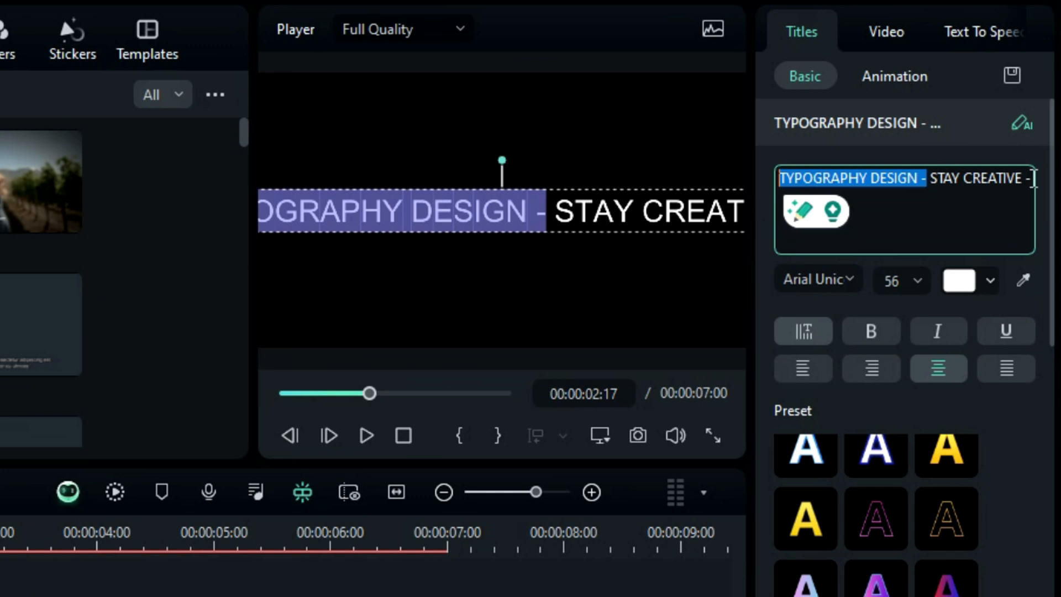
left_click(1033, 179)
key("ctrl+v")
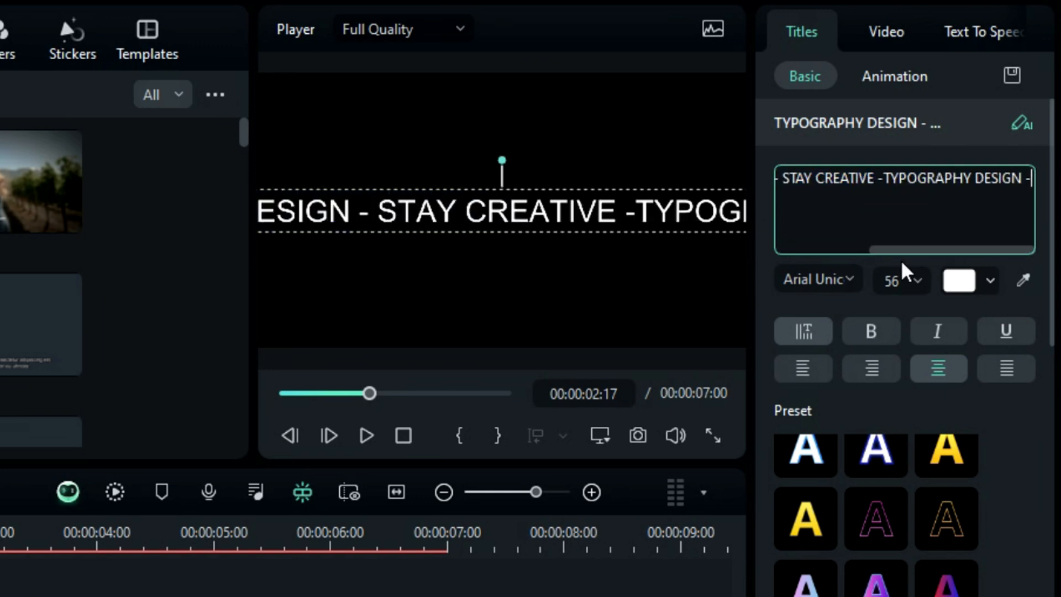
- Format the title text in Montserrat at size 20 with a red colour
left_click(838, 280)
type("MONT")
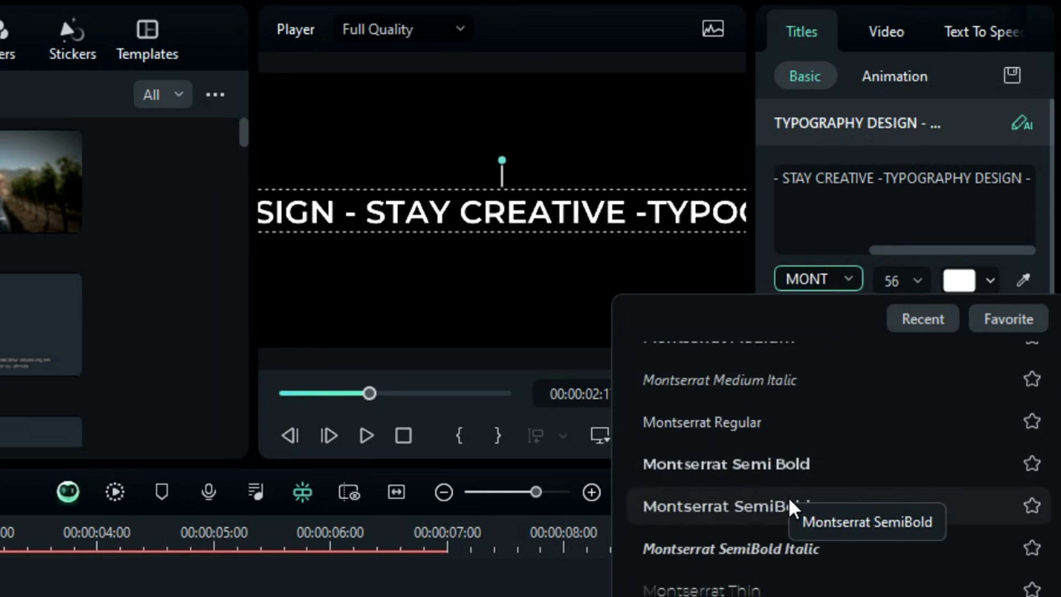
left_click(794, 504)
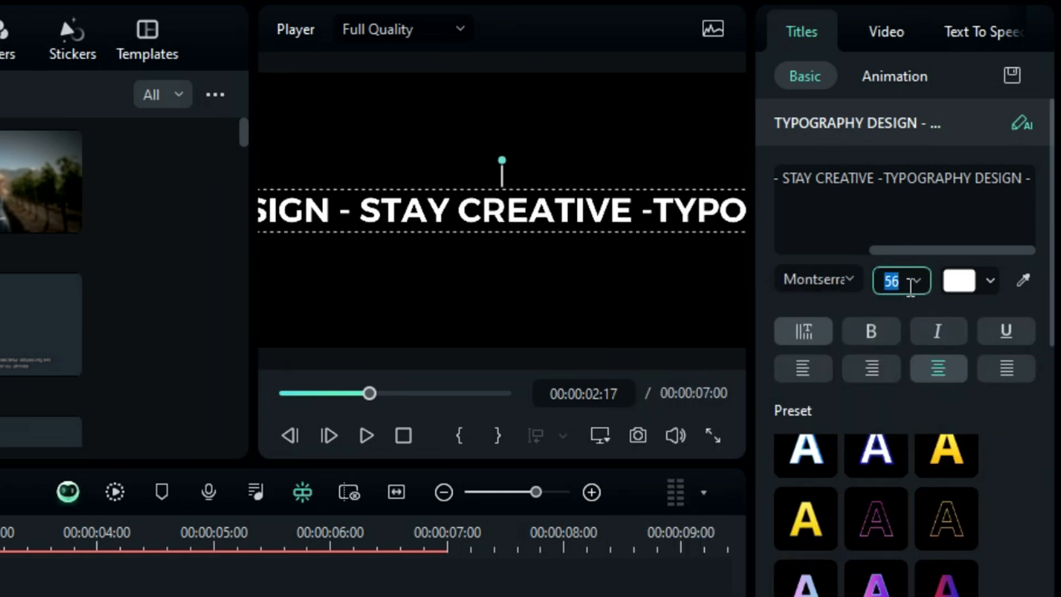
type("20")
left_click(967, 288)
left_click(911, 483)
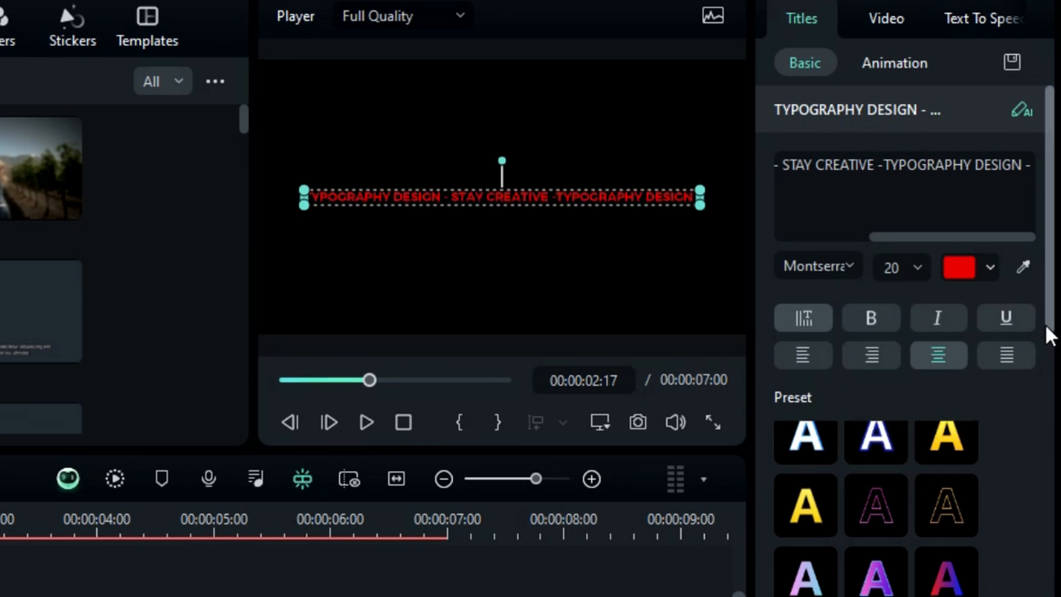
- Enable the text shape, choose the downward-curving arc type and set its strength to 360° to form a full circle
scroll(1046, 332, "down", 5)
scroll(906, 331, "down", 10)
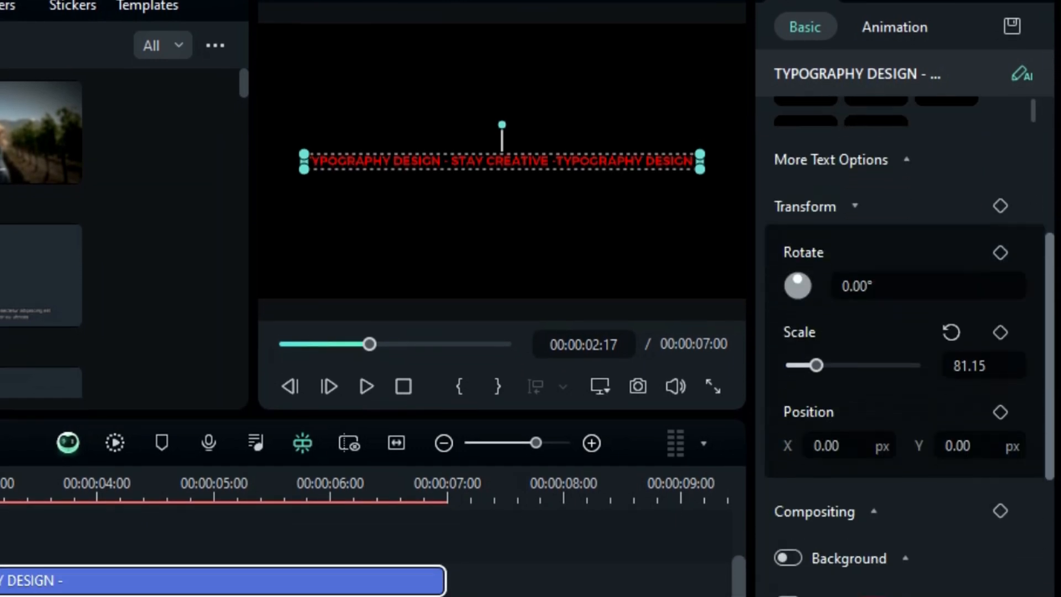
left_click(788, 330)
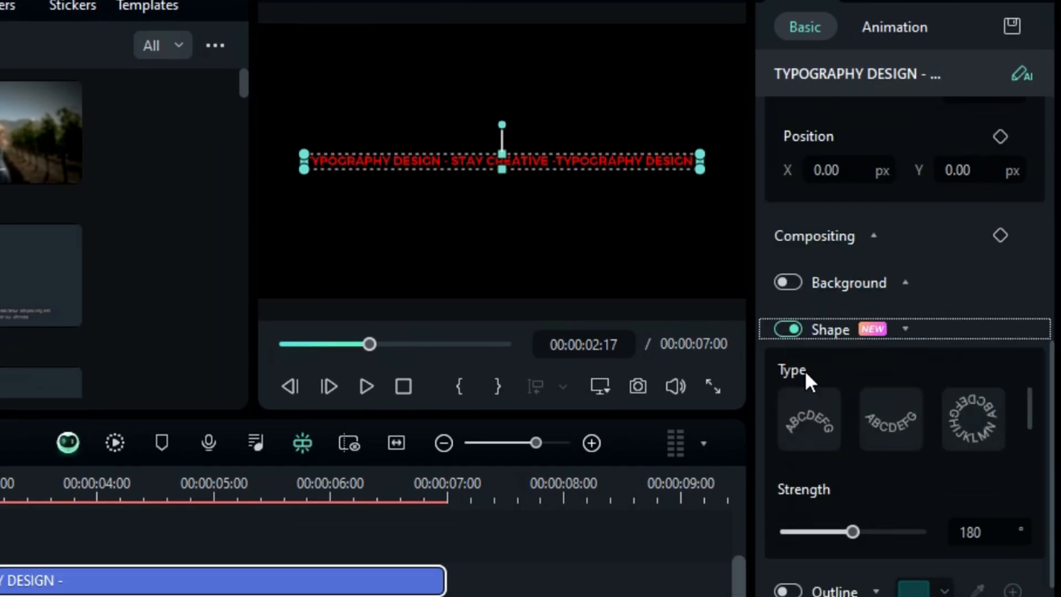
left_click(825, 419)
left_click_drag(853, 531, 944, 529)
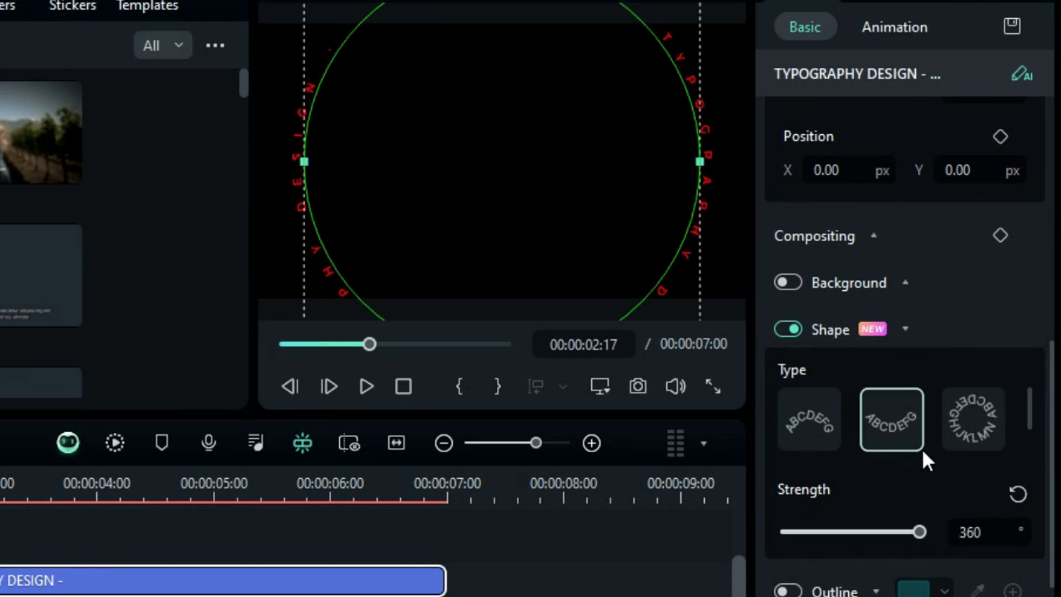
- Scale the circular red title to 47.15 and rotate it to 30°
scroll(996, 299, "up", 5)
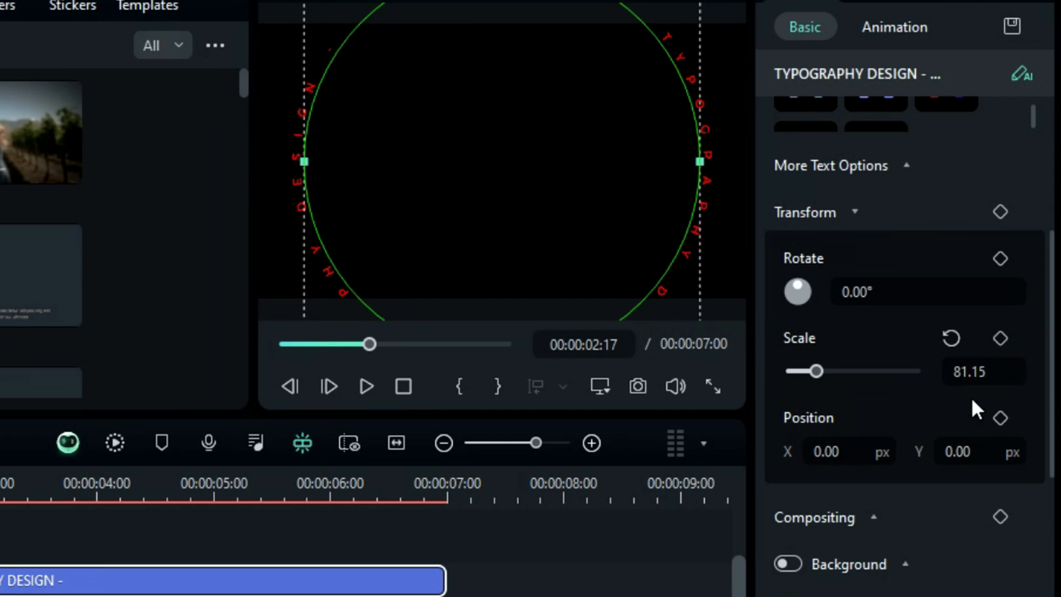
scroll(973, 371, "down", 8)
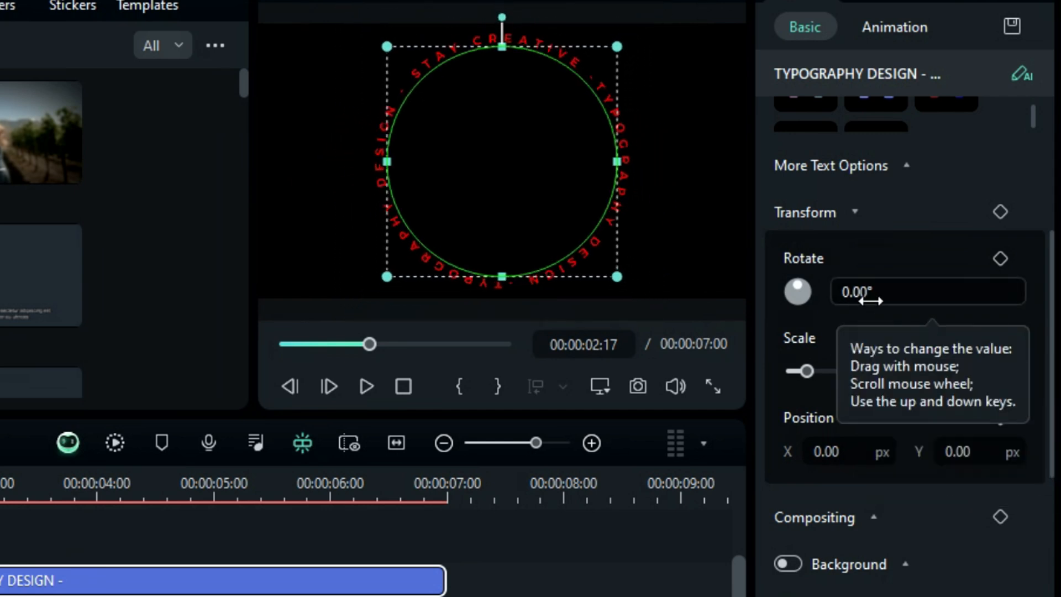
scroll(870, 300, "up", 15)
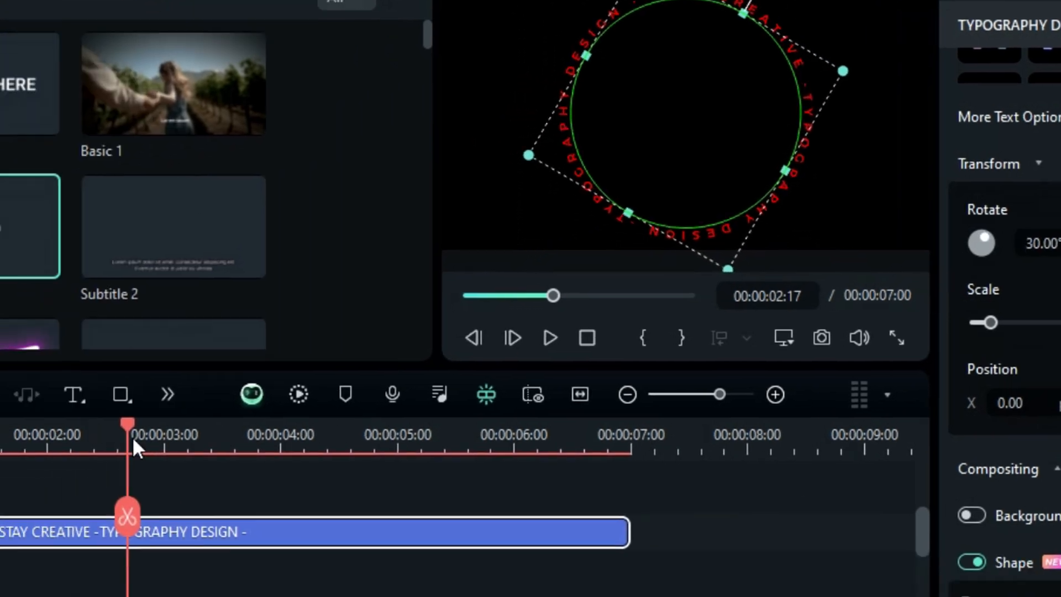
- Duplicate the circular title onto a lower track and set the copy's font size to 56 and colour to white
left_click_drag(136, 447, 133, 376)
left_click_drag(305, 469, 287, 552)
left_click(847, 216)
scroll(835, 456, "up", 4)
scroll(831, 454, "up", 4)
left_click(793, 427)
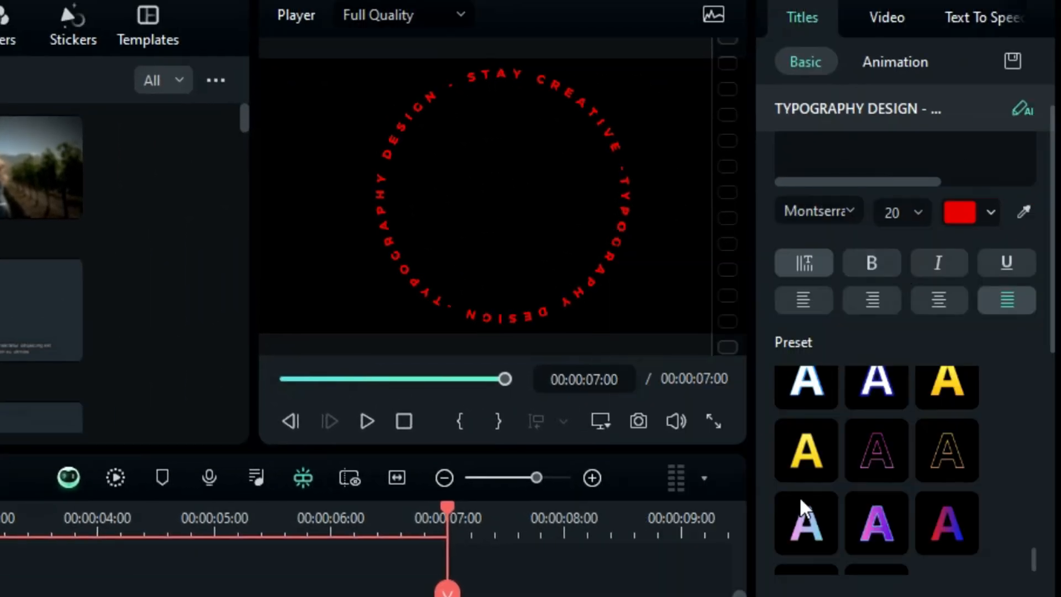
type("56")
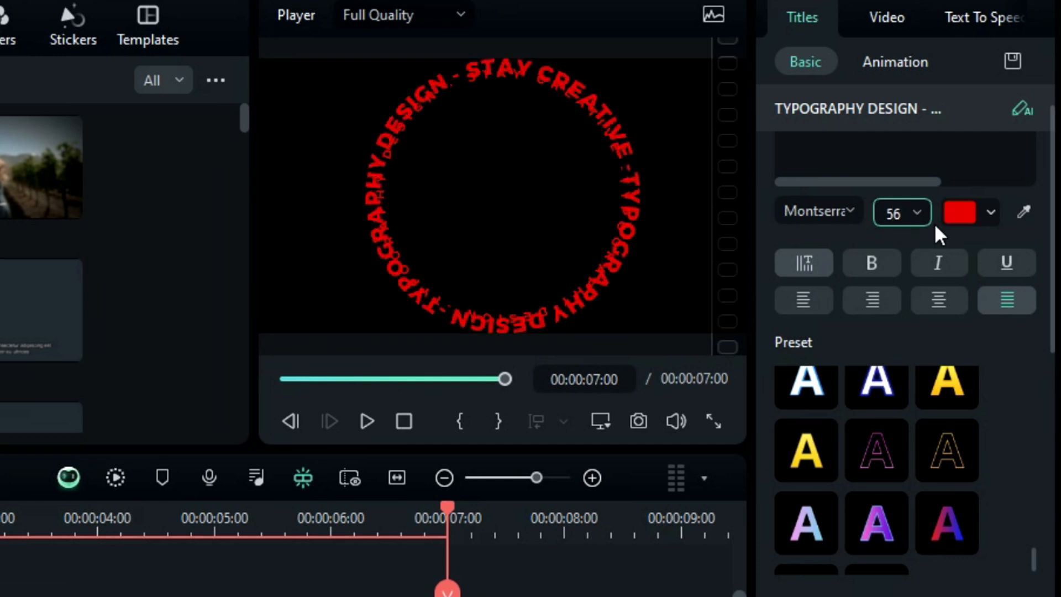
left_click(976, 214)
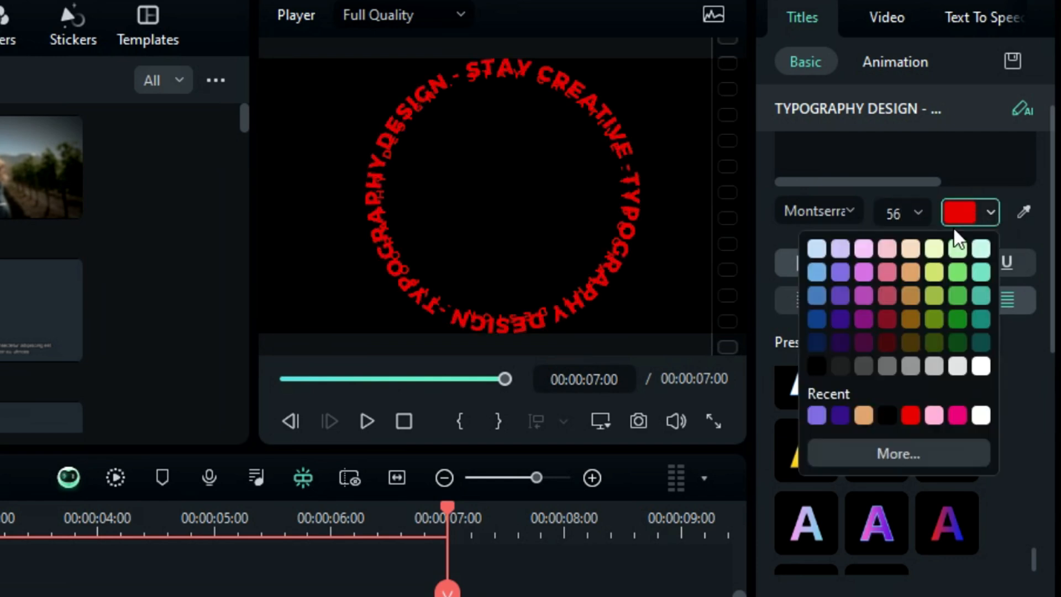
left_click(982, 415)
- Scale the white ring of text to 39.15 and rotate it to -130° so it sits inside the red ring
scroll(906, 359, "down", 8)
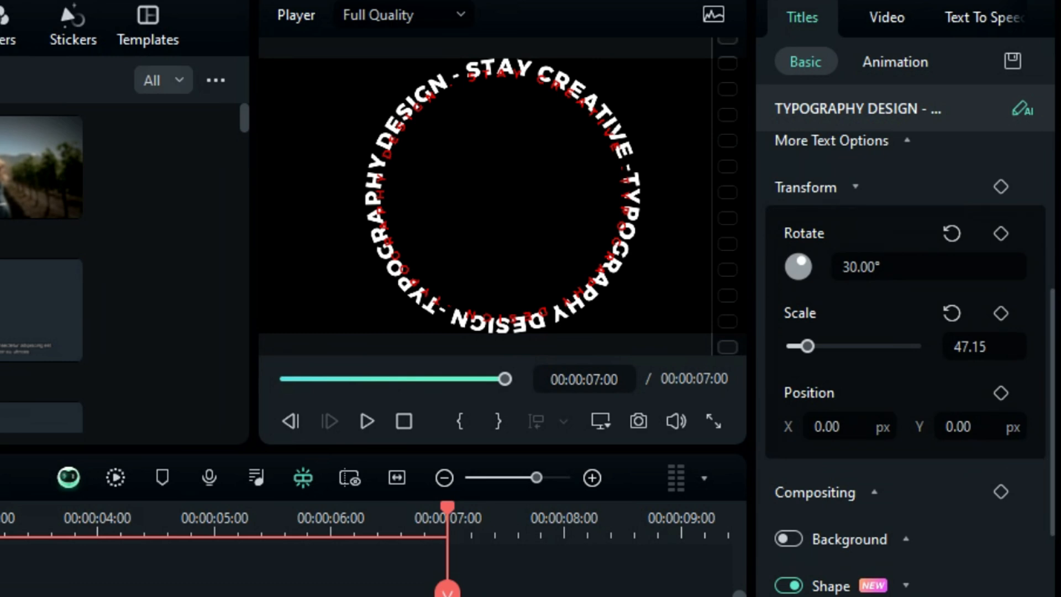
left_click_drag(962, 354, 935, 354)
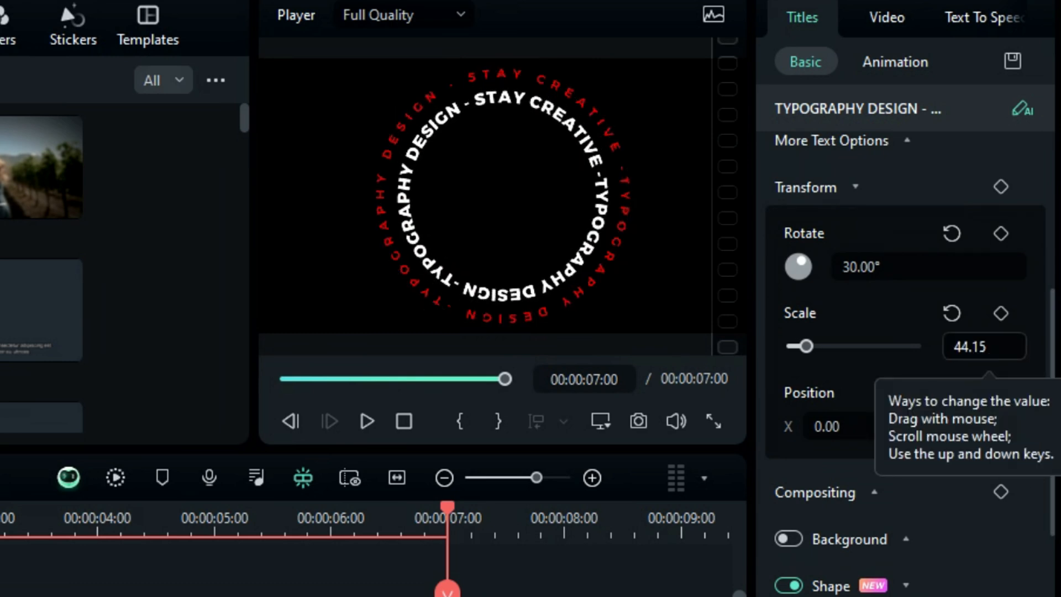
scroll(984, 347, "down", 5)
left_click_drag(865, 267, 866, 267)
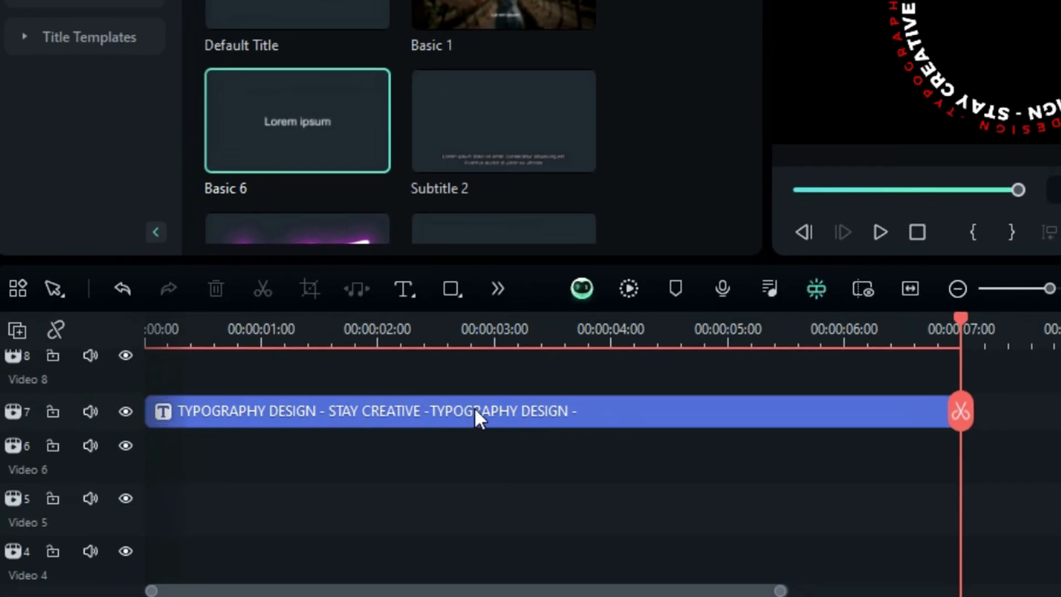
- Duplicate the white title onto a lower track and set the copy's font to Impact at size 100
left_click_drag(474, 412, 452, 503)
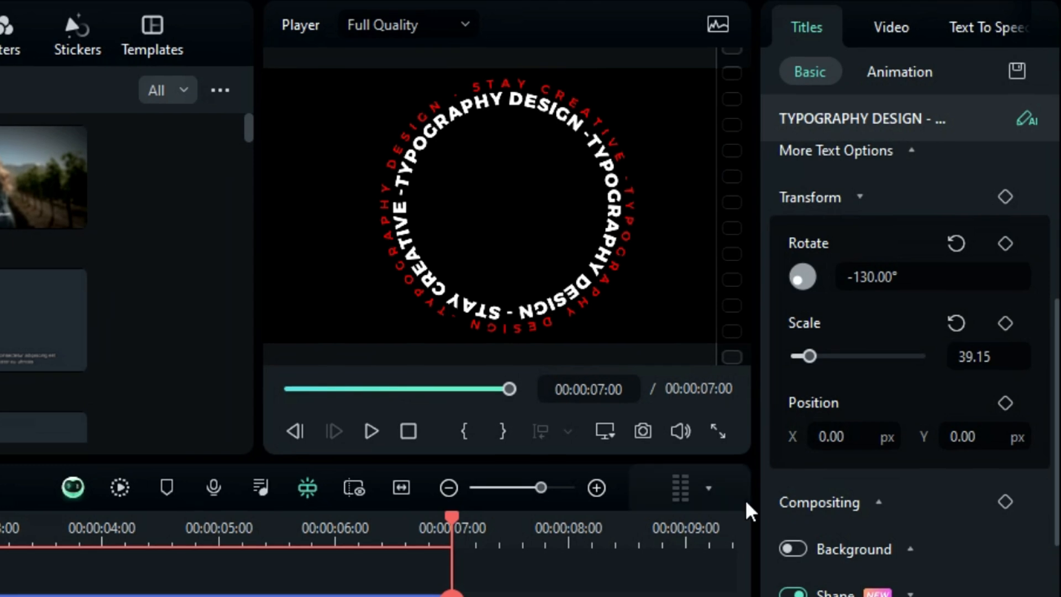
left_click_drag(1054, 367, 1054, 162)
left_click(814, 272)
type("IMPAC")
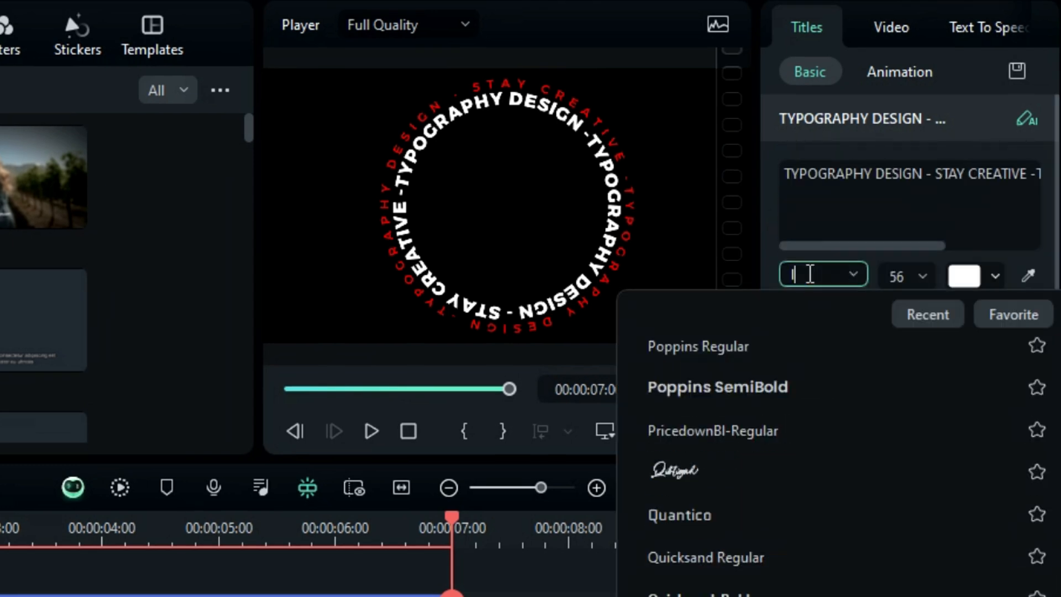
left_click(834, 368)
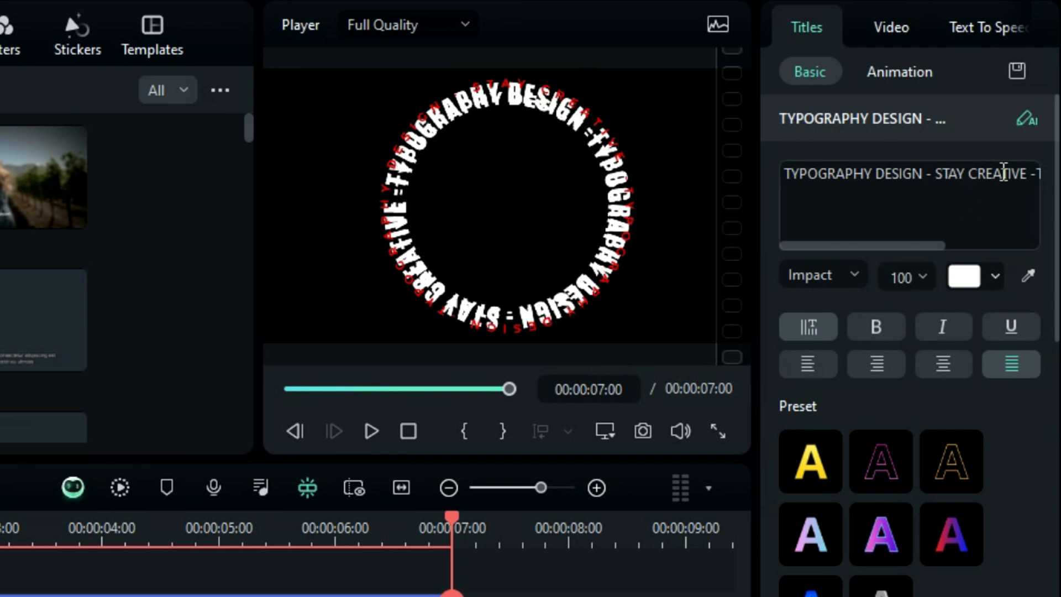
- Shorten the Impact title's text to "TYPOGRAPHY DESIGN - STAY CREATIVE -" and scale it to 27.15
left_click_drag(1039, 173, 888, 173)
key("BackSpace")
scroll(907, 360, "down", 5)
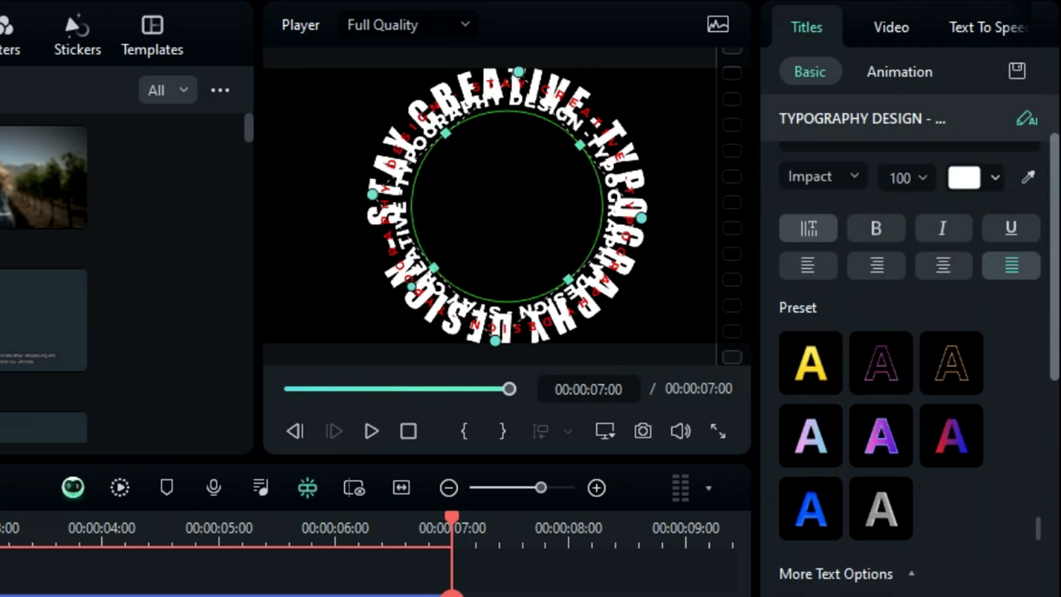
left_click_drag(1056, 360, 1056, 407)
left_click_drag(988, 447, 979, 447)
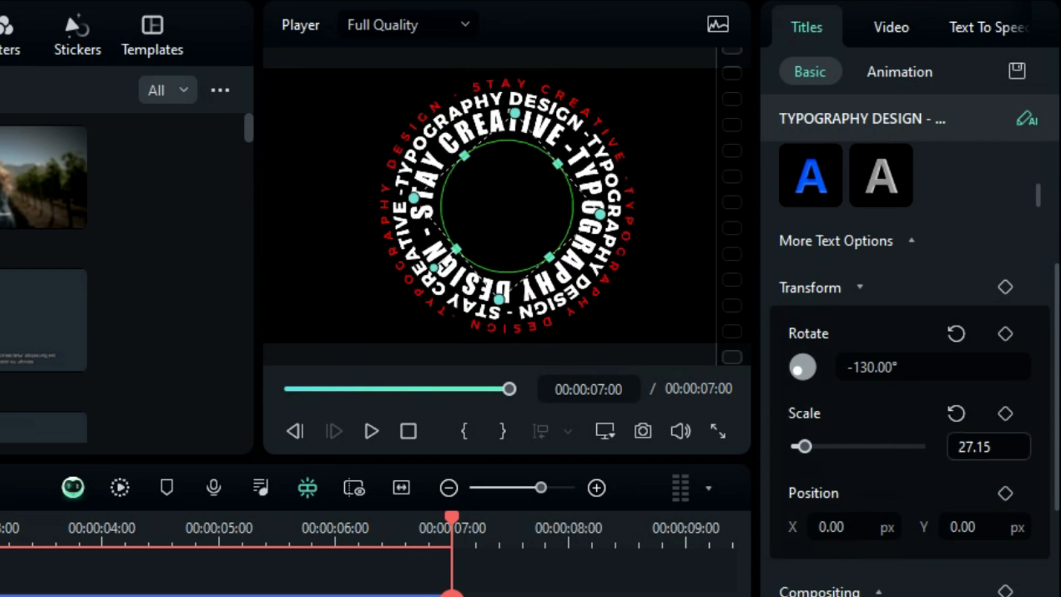
- Change the Impact title's text colour to red
scroll(1057, 374, "up", 10)
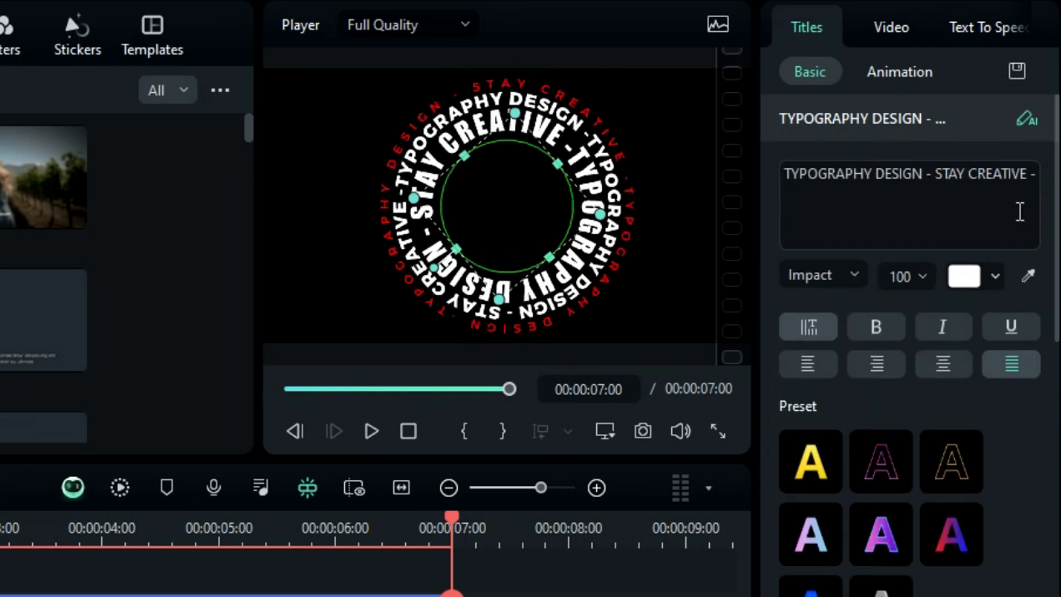
left_click(963, 278)
left_click(916, 480)
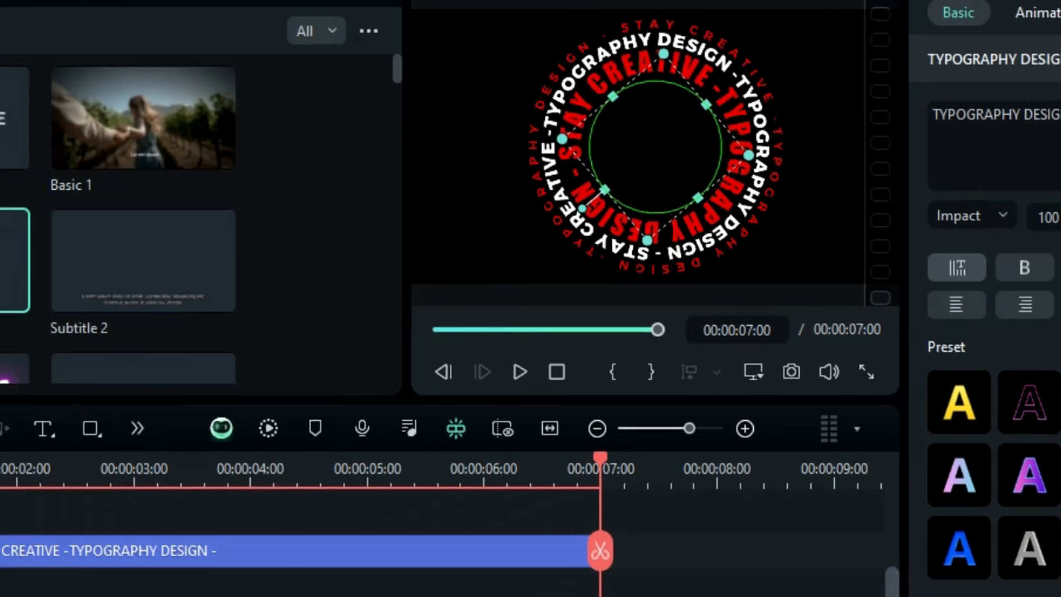
- Duplicate the red Impact title onto a lower track, scaling the copy to 19.50 and rotating it to -95°
scroll(815, 495, "down", 2)
left_click_drag(695, 441, 675, 545)
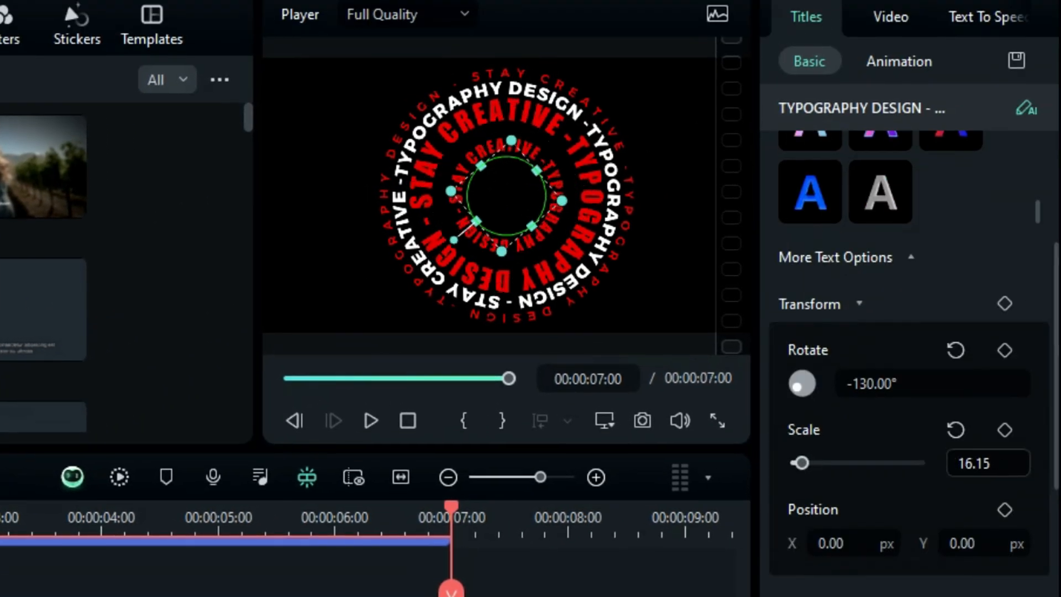
left_click_drag(1001, 466, 1006, 467)
left_click(918, 395)
type("-95")
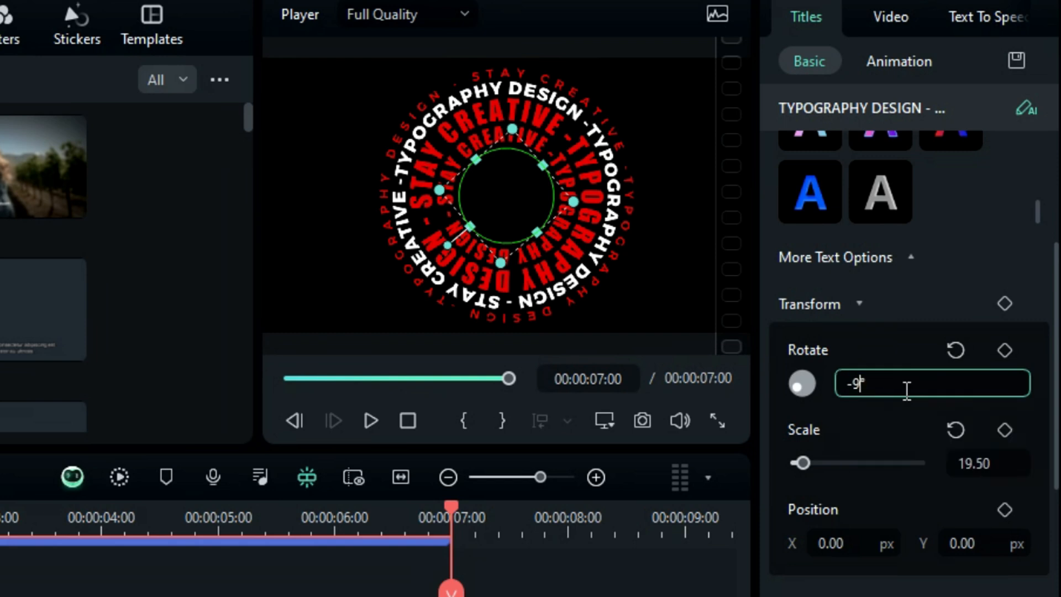
key("Return")
left_click(151, 559)
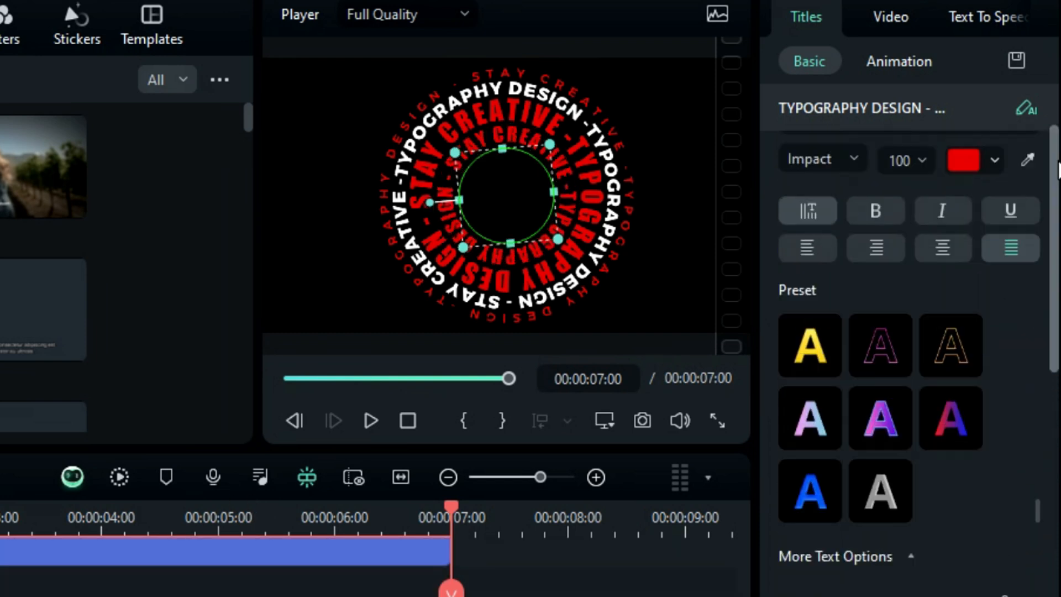
- Change the innermost Impact title's text colour to white and duplicate it onto the lowest video track
left_click(965, 174)
left_click(984, 381)
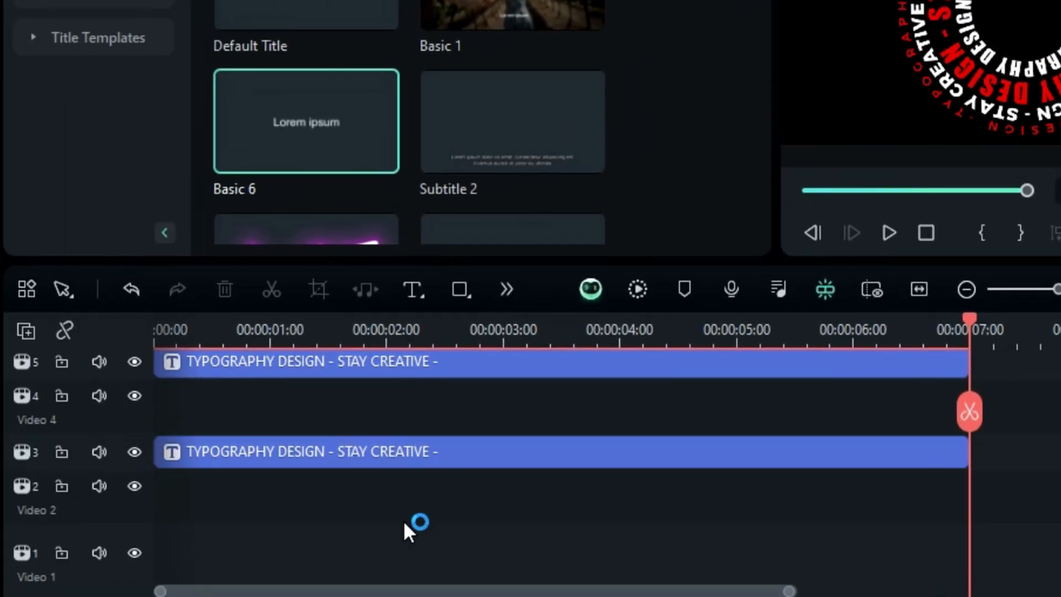
mouse_move(409, 526)
left_mouse_down()
mouse_move(433, 467)
mouse_move(418, 522)
left_mouse_up()
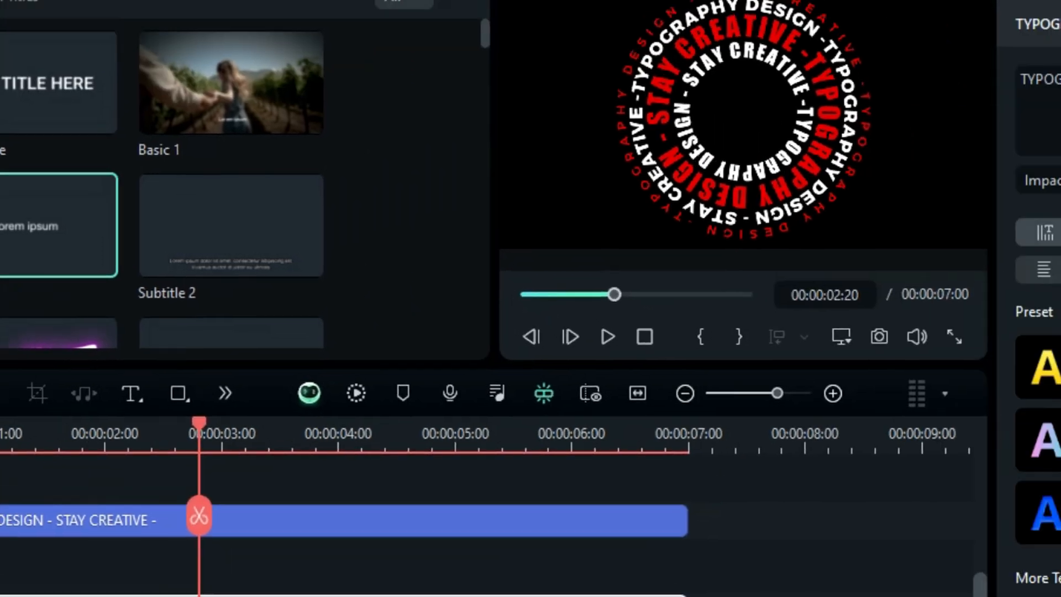
- Set the new innermost copy's font to Montserrat Bold and scale it to 15.50
left_click(807, 273)
type("MONTS")
left_click(774, 387)
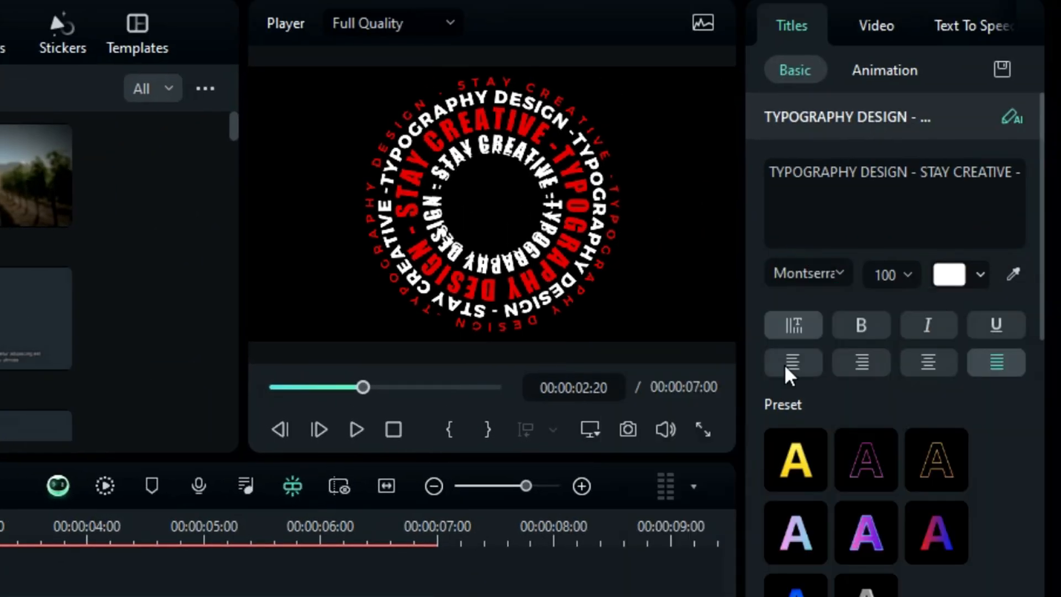
scroll(1012, 466, "down", 6)
scroll(1012, 466, "down", 12)
scroll(1012, 466, "up", 9)
scroll(990, 469, "down", 1)
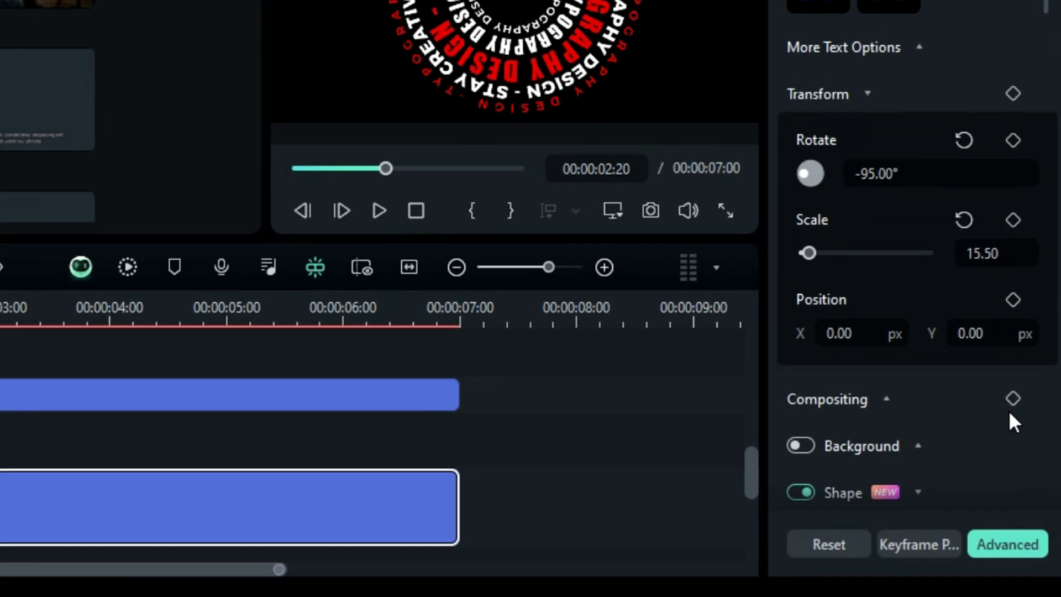
- In the advanced text settings, turn off the innermost title's fill and enable a white outline
left_click(1004, 538)
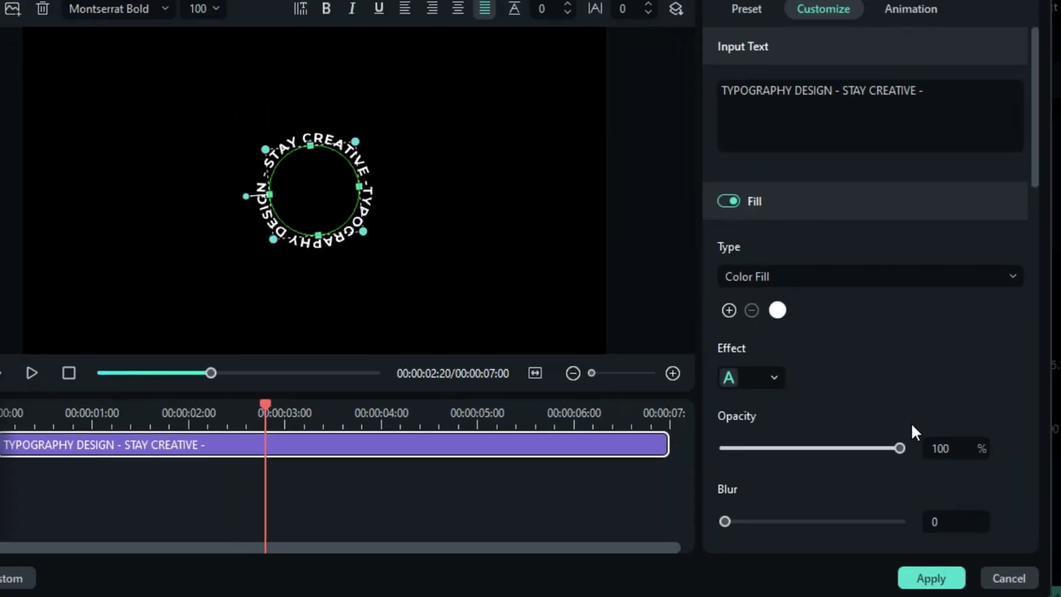
left_click(728, 200)
scroll(832, 464, "down", 3)
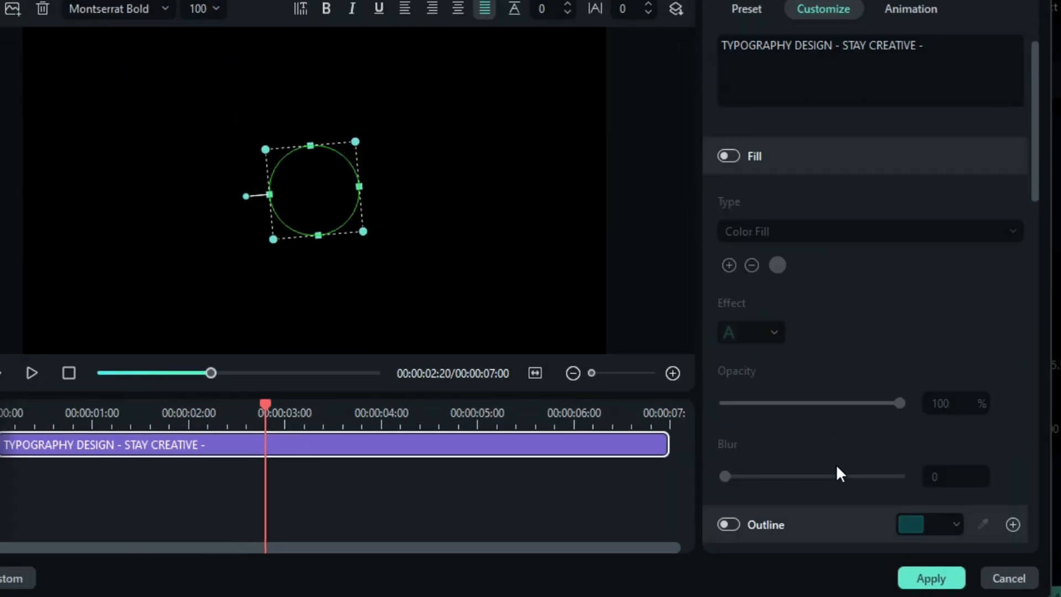
left_click(729, 435)
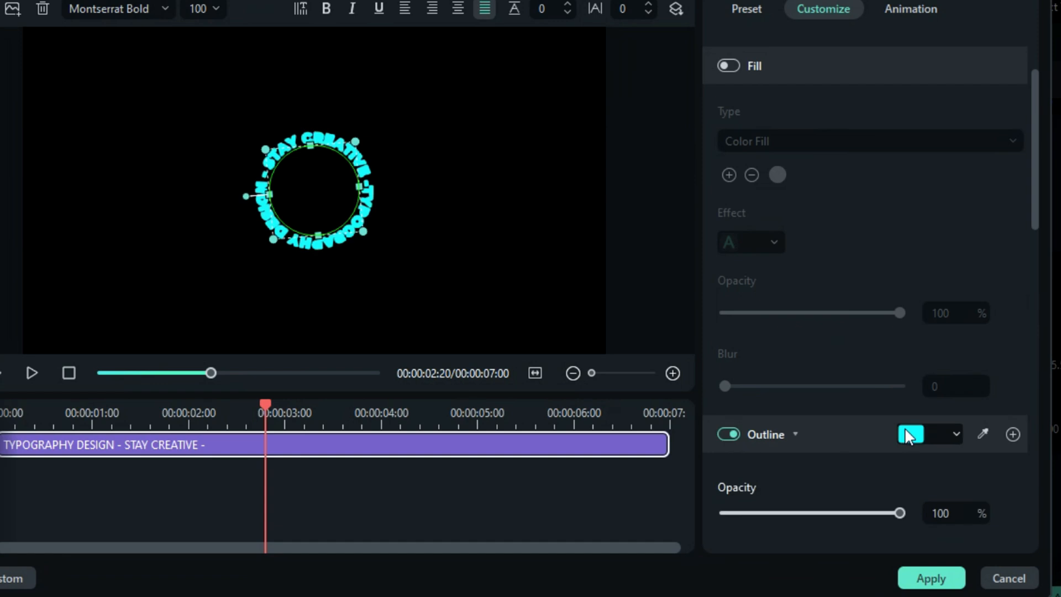
left_click(909, 435)
left_click(1043, 558)
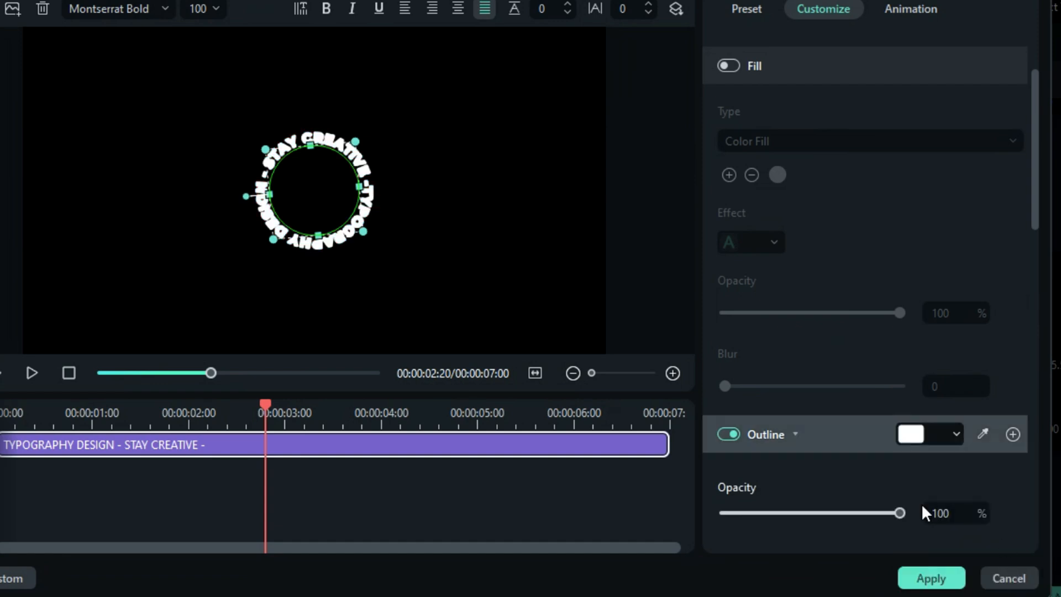
- Set the innermost title's outline thickness to 1 and apply the advanced text changes
scroll(868, 469, "down", 3)
left_click_drag(743, 467, 730, 465)
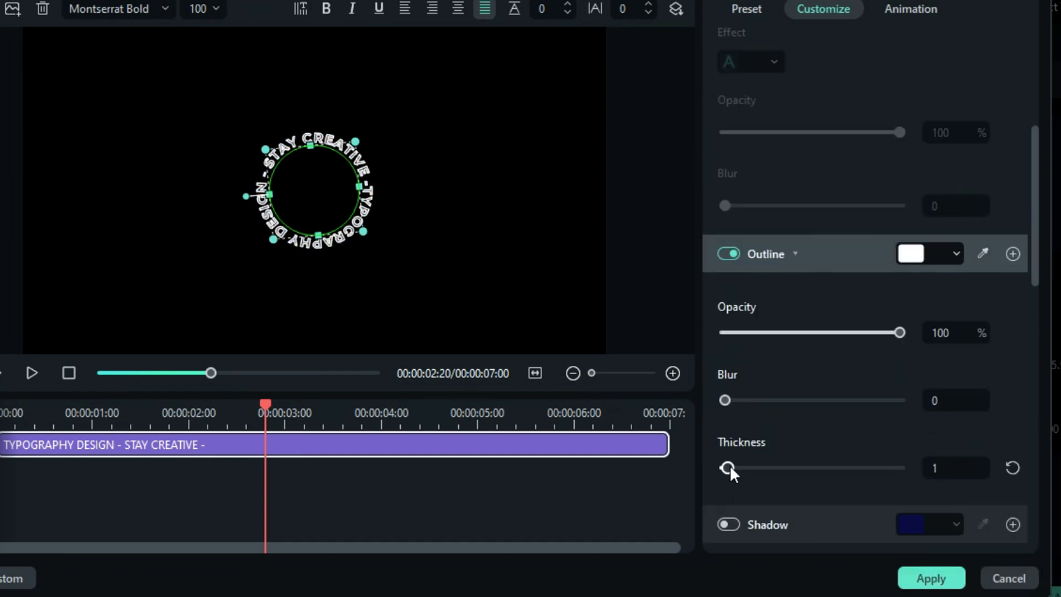
left_click(935, 580)
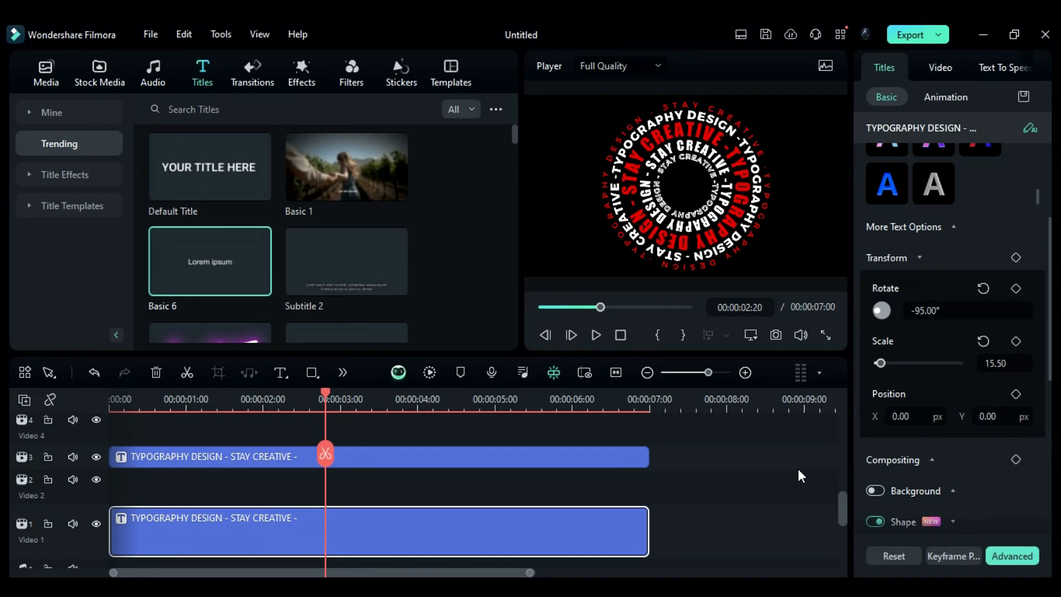
- Add a rotation keyframe to the outermost red title on track 9 at the start of the timeline
left_click(798, 475)
scroll(148, 439, "up", 5)
scroll(169, 485, "down", 3)
left_click(157, 463)
left_click_drag(127, 403, 78, 381)
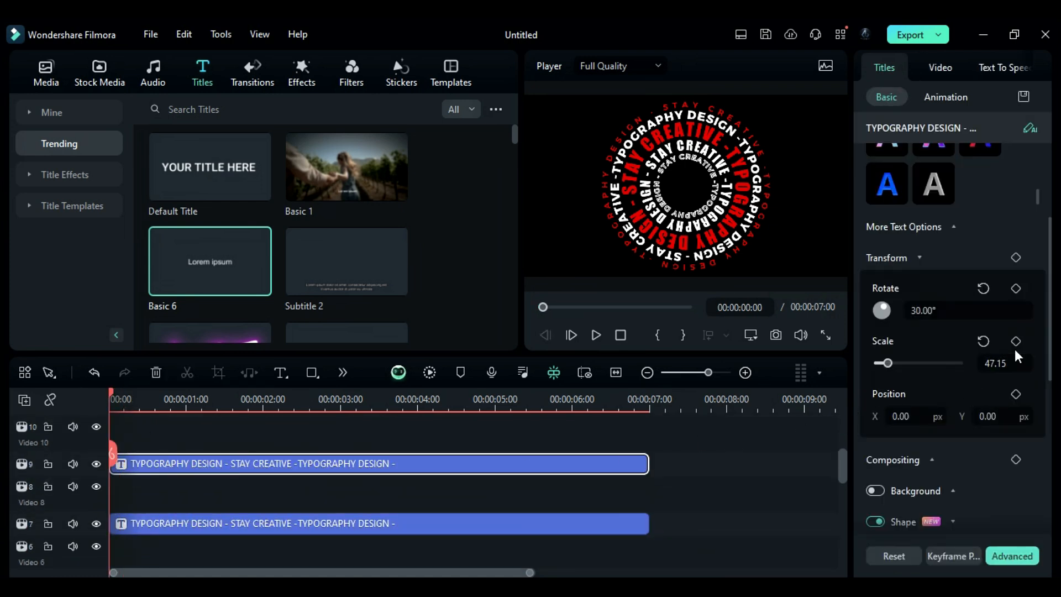
left_click(1017, 287)
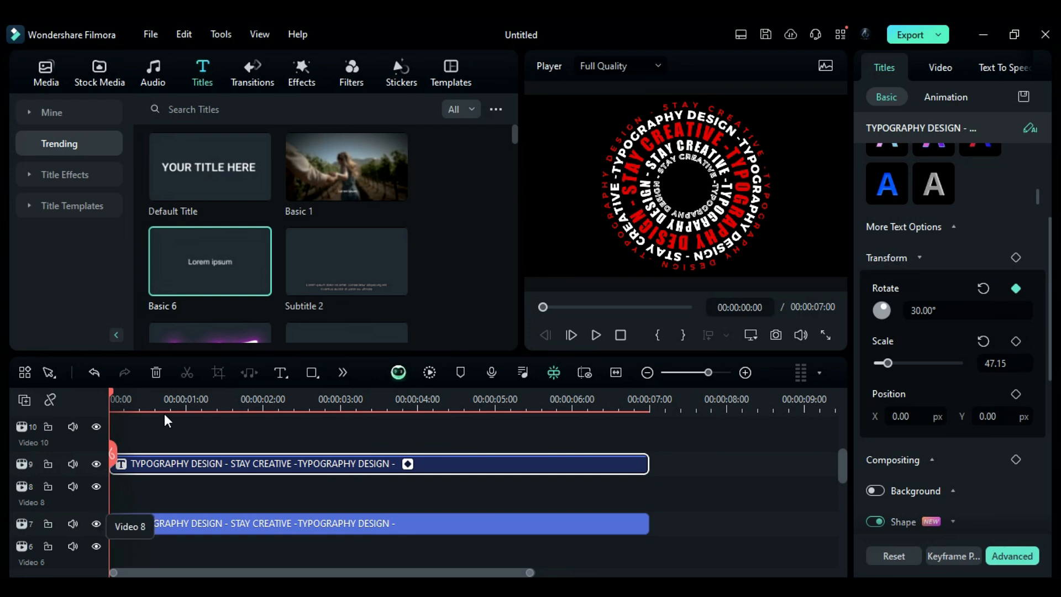
- Set the outermost title's rotation to 60° at 00:00:02:00
left_click(118, 399)
left_click_drag(118, 399, 264, 423)
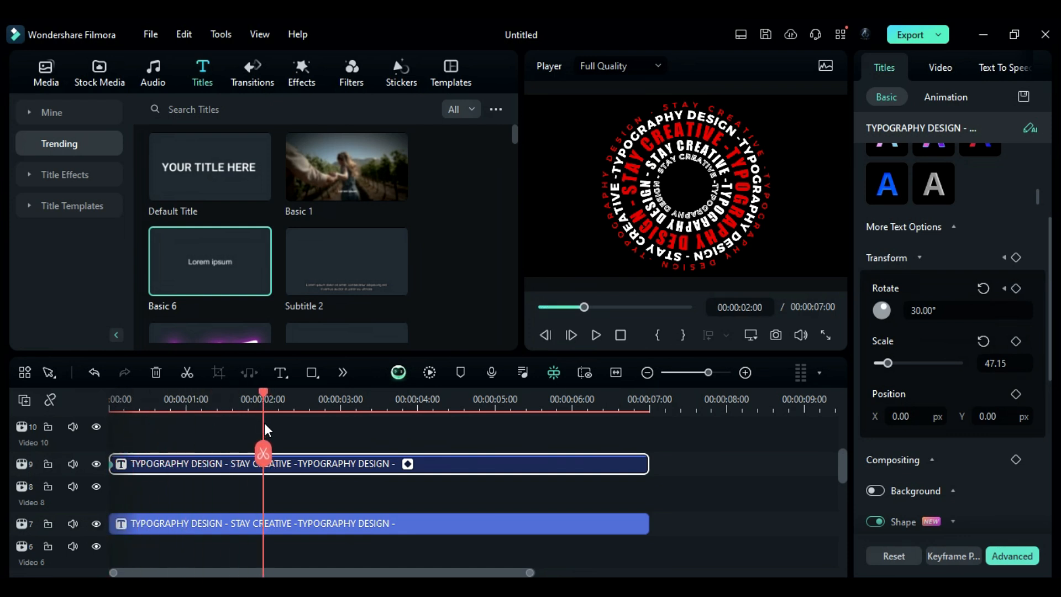
left_click(931, 311)
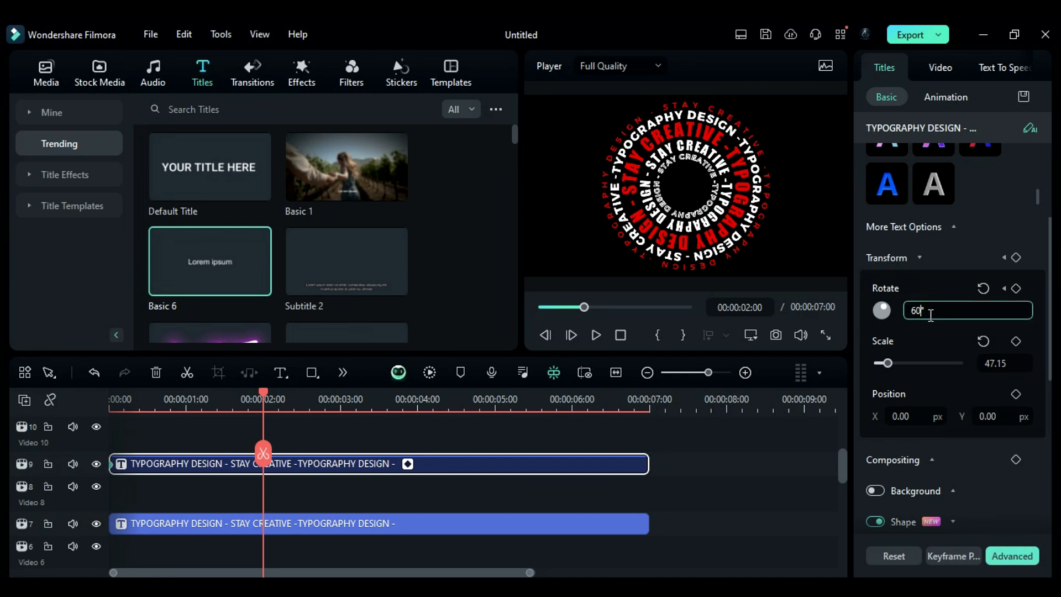
type("60")
key("Return")
- Set the outermost title's rotation to 0° at 00:00:02:15
left_click_drag(264, 396, 310, 409)
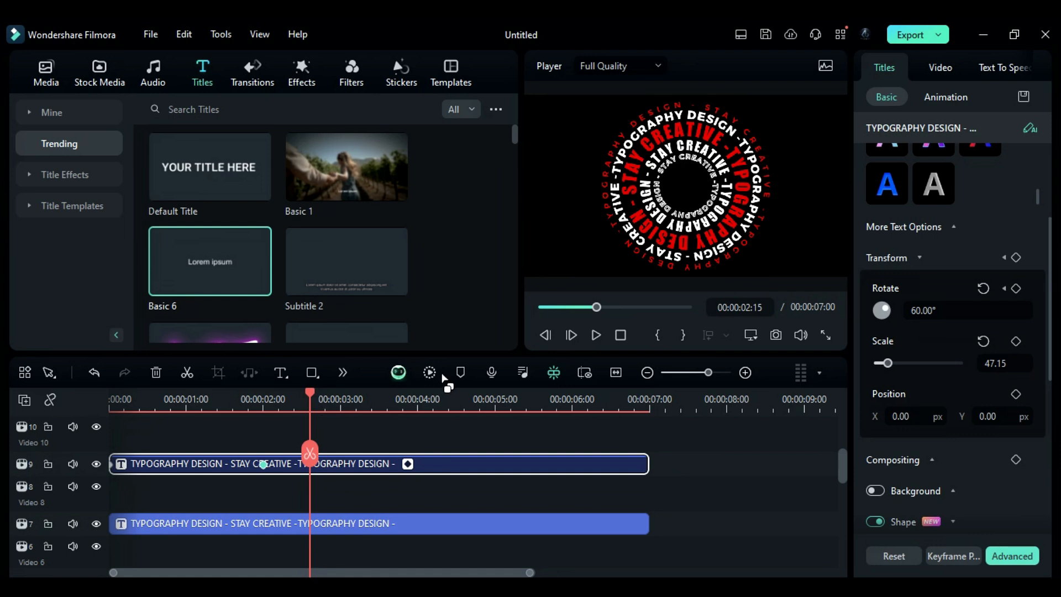
left_click(944, 310)
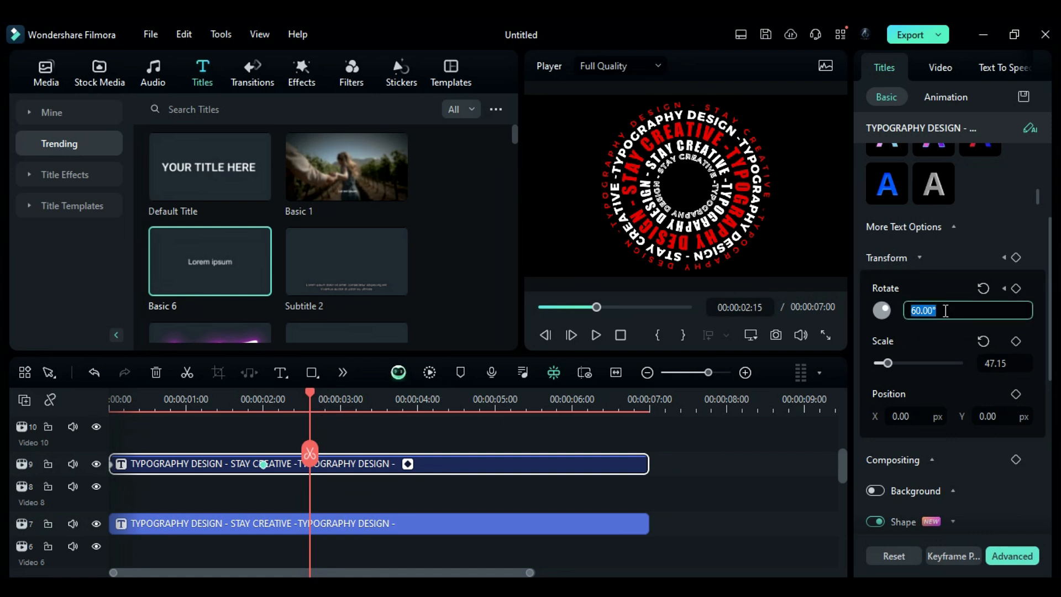
type("0")
key("Return")
- Keyframe the outermost title's rotation at -30° at 00:00:04:15, 29° at 00:00:05:05 and 61° at 00:00:06:24
left_click_drag(307, 403, 464, 455)
left_click_drag(934, 313, 901, 313)
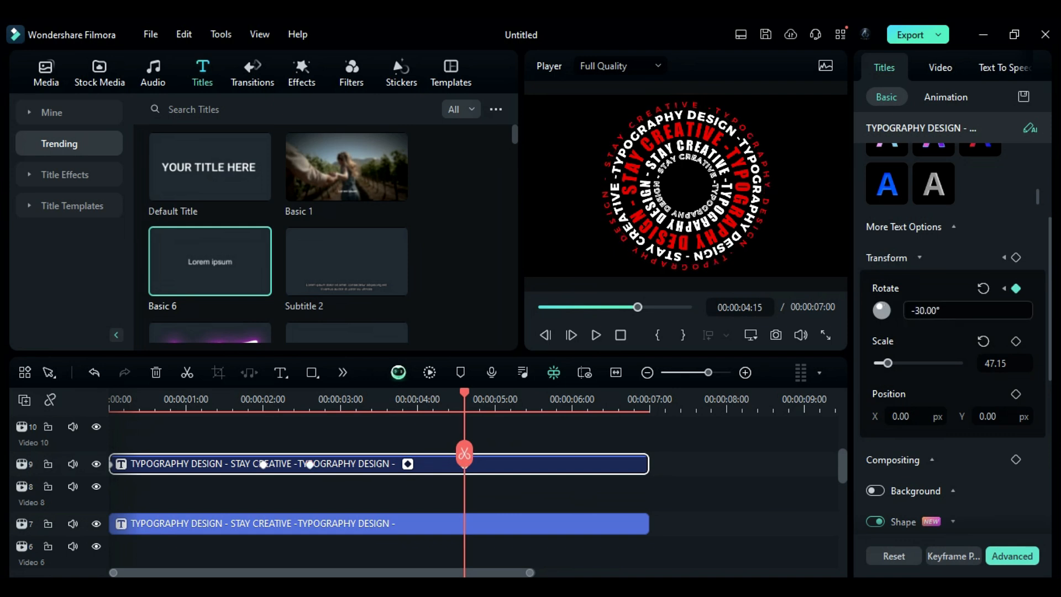
left_click_drag(466, 392, 510, 408)
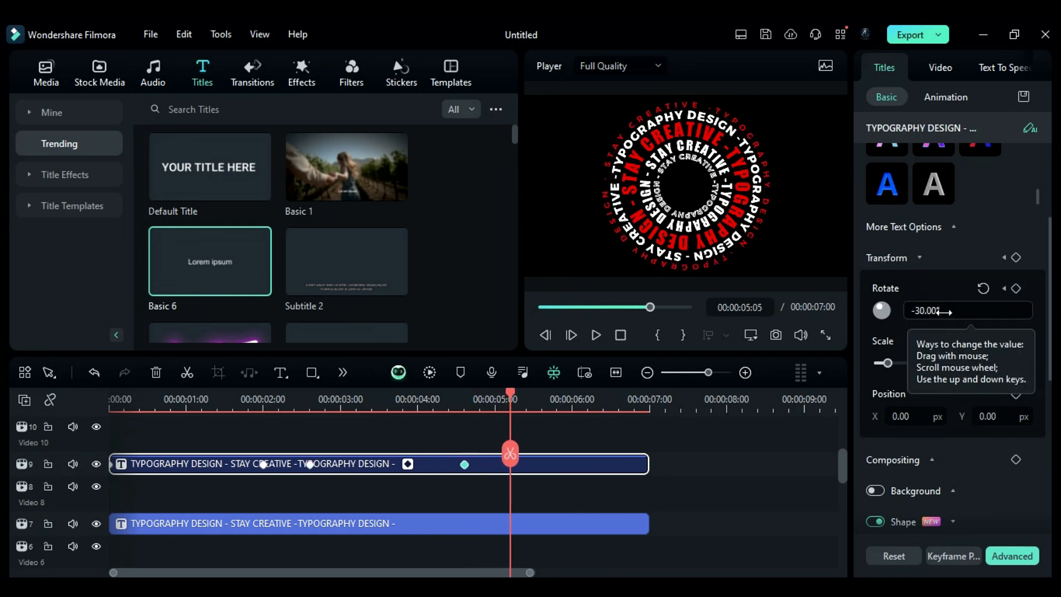
left_click_drag(942, 312, 1006, 311)
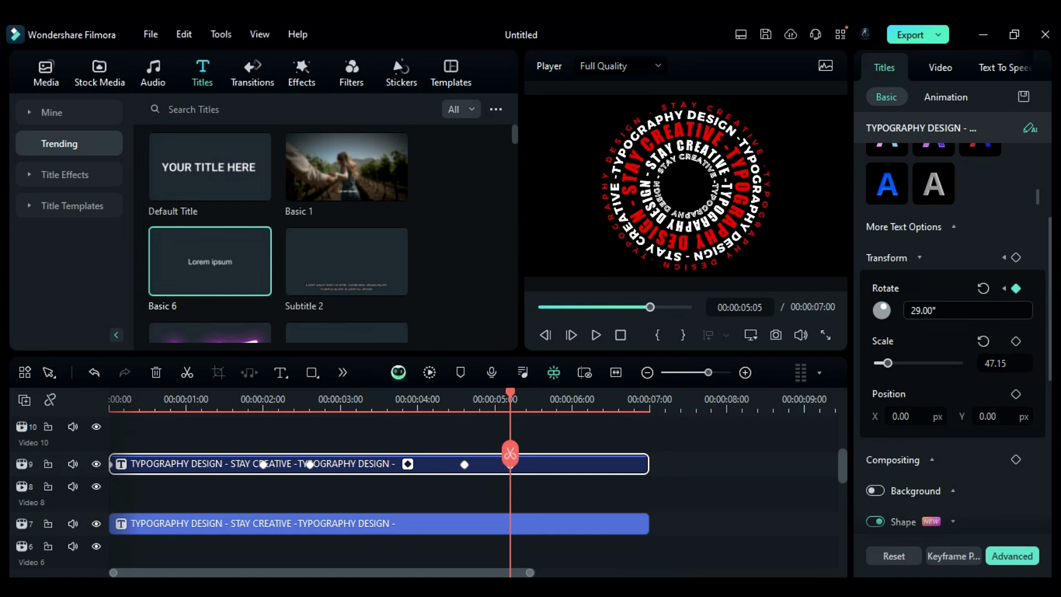
left_click_drag(512, 400, 649, 426)
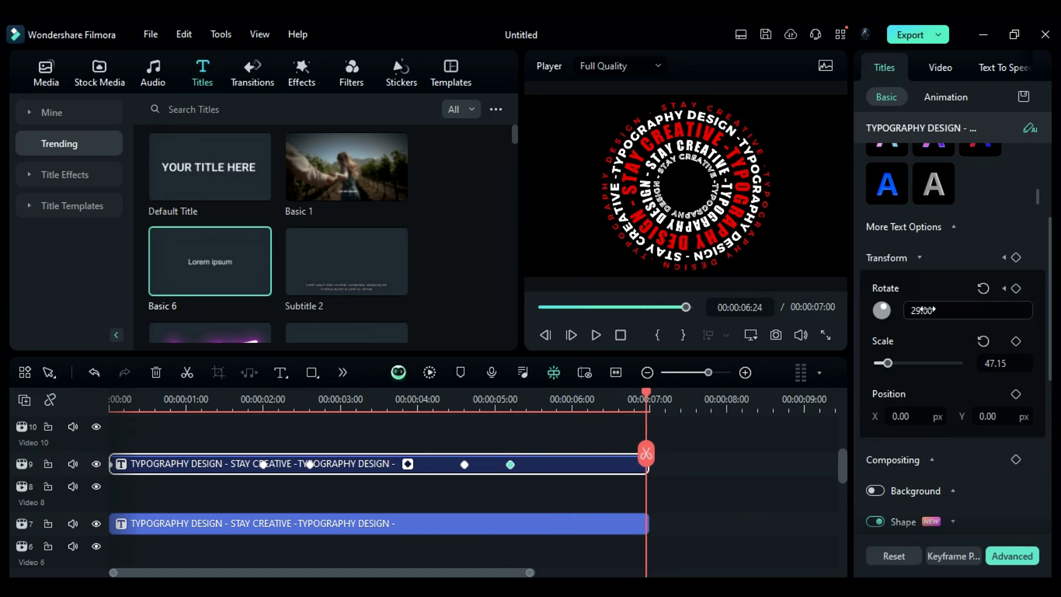
left_click_drag(924, 310, 960, 310)
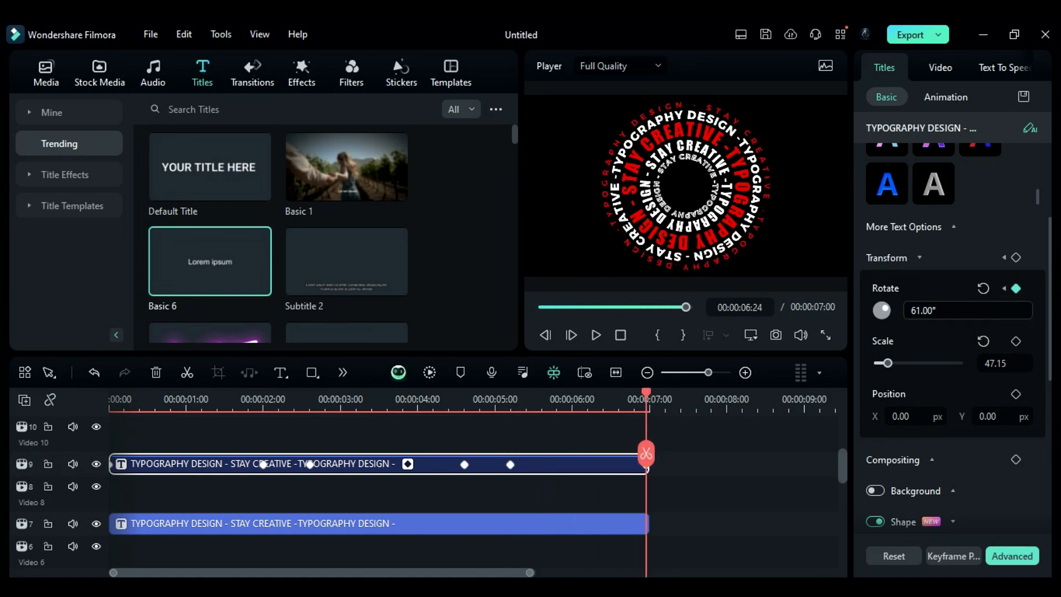
left_click_drag(121, 403, 569, 445)
- Add a rotation keyframe to the white title on track 7 at the start of the timeline
scroll(291, 482, "down", 1)
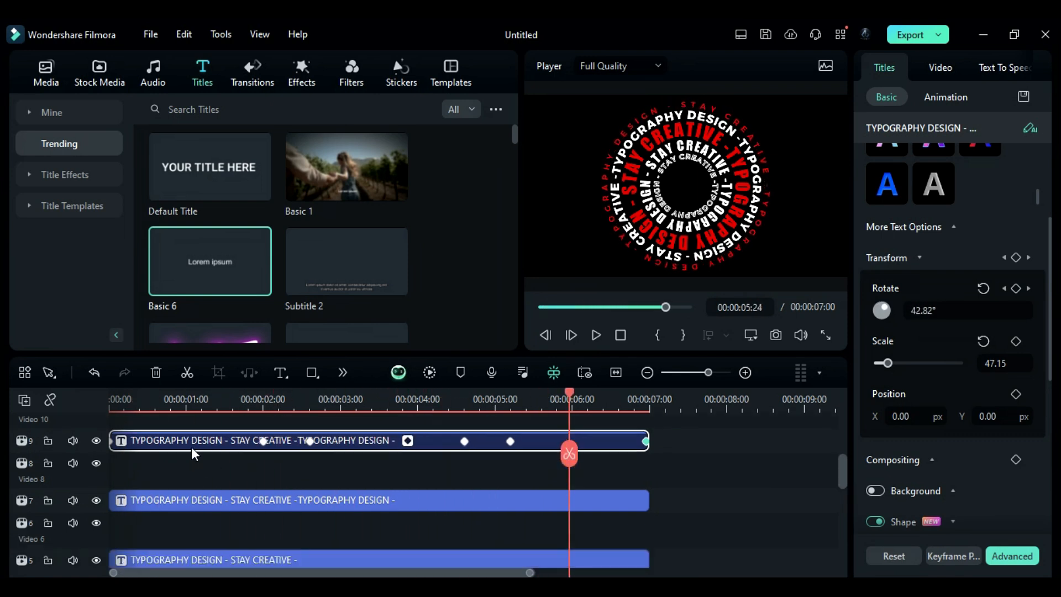
left_click(131, 398)
left_click_drag(131, 398, 77, 396)
left_click(152, 499)
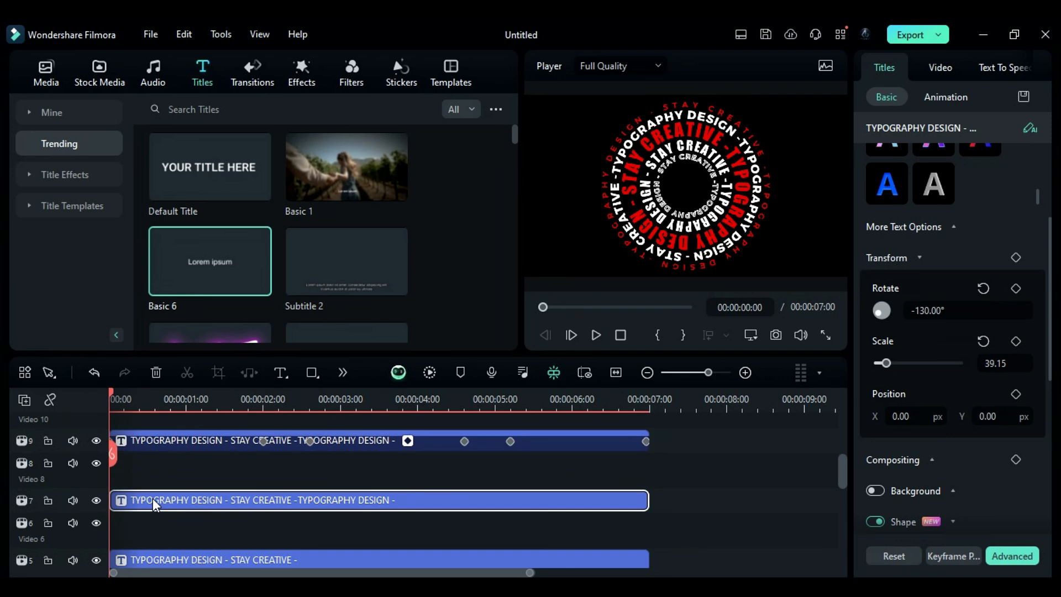
left_click(1018, 289)
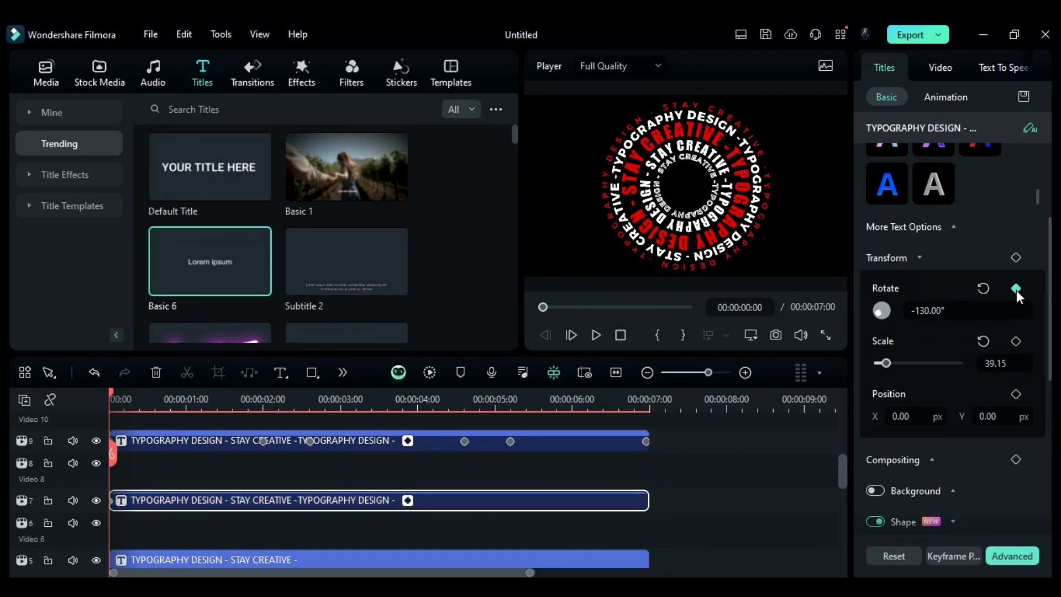
- Keyframe the track 7 title's rotation at -178° at 00:00:00:15 and -214° at 00:00:02:15
left_click_drag(125, 410, 154, 410)
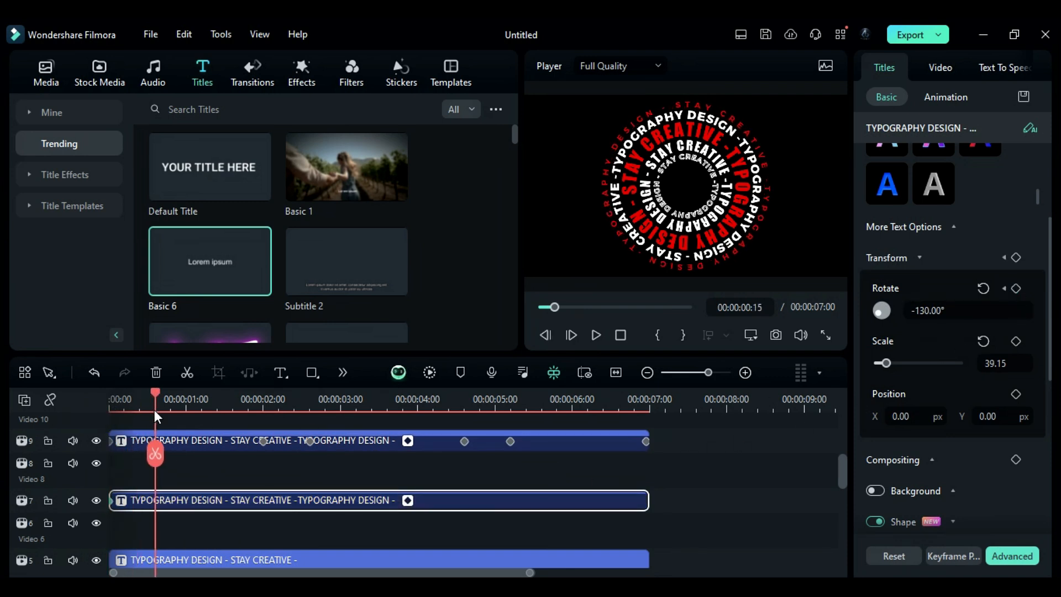
left_click_drag(937, 316, 911, 316)
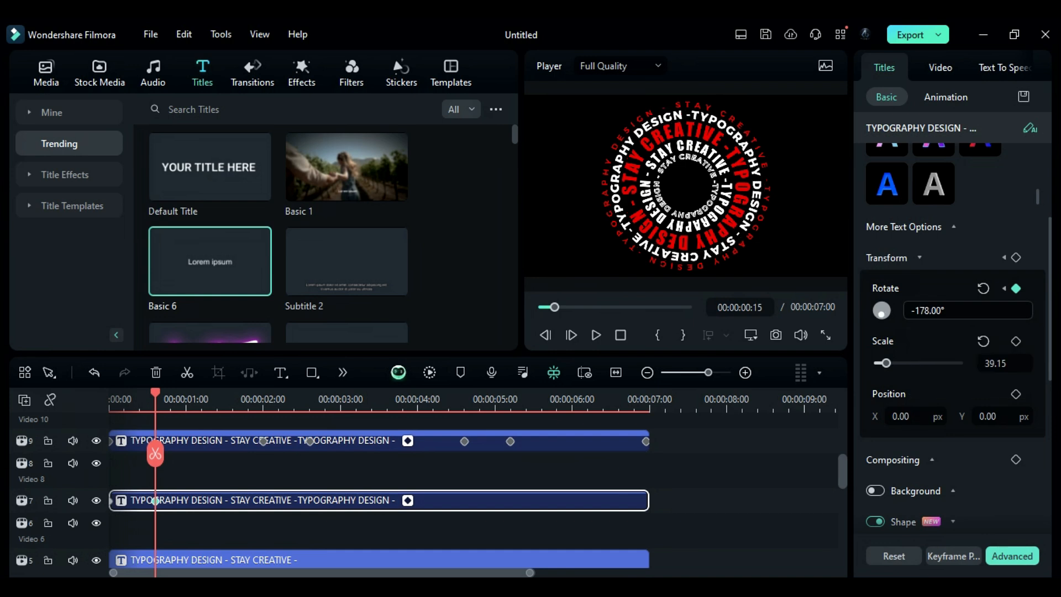
left_click_drag(155, 467, 309, 494)
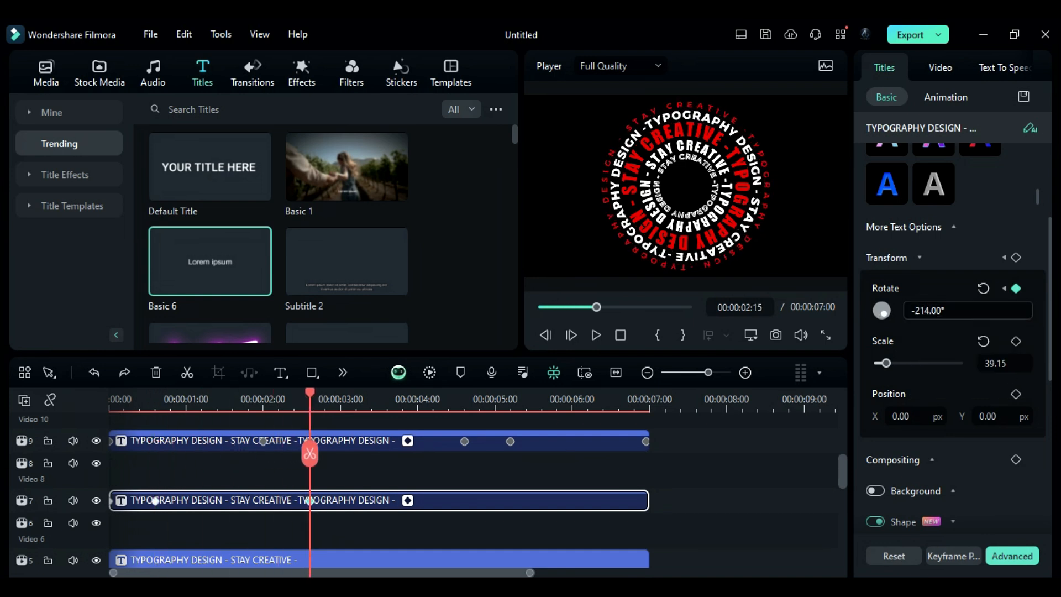
- Add more rotation keyframes to the track 7 title at about 3, 5 and 6 seconds and near its end
left_click_drag(310, 470, 355, 470)
left_click_drag(938, 315, 972, 315)
left_click_drag(356, 437, 511, 440)
left_click_drag(222, 412, 510, 463)
left_click_drag(938, 316, 971, 316)
left_click_drag(512, 400, 643, 399)
left_click_drag(938, 314, 971, 314)
- Animate the red Impact title on track 5 with rotation keyframes from the timeline's start to its end
left_click_drag(644, 400, 110, 516)
scroll(257, 516, "down", 1)
left_click(257, 514)
left_click(1016, 288)
left_click_drag(109, 399, 465, 400)
scroll(971, 310, "down", 18)
left_click(1016, 288)
scroll(465, 452, "up", 1)
left_click_drag(465, 452, 647, 418)
scroll(971, 311, "up", 9)
- Add rotation keyframes to the white Impact title at about half a second and 3 seconds
left_click_drag(646, 406, 156, 406)
left_click(257, 504)
left_click(1016, 288)
left_click_drag(929, 311, 945, 310)
left_click_drag(156, 417, 356, 454)
left_click(1016, 288)
scroll(311, 455, "up", 1)
left_click_drag(935, 311, 924, 311)
- Continue the white Impact title's rotation animation with keyframes from about 5 seconds to the clip's end
scroll(356, 457, "up", 1)
left_click_drag(356, 457, 512, 460)
scroll(512, 459, "down", 1)
left_click_drag(935, 311, 924, 311)
scroll(512, 456, "up", 2)
left_click_drag(511, 402, 555, 402)
scroll(557, 455, "down", 2)
left_click_drag(934, 311, 930, 310)
left_click_drag(557, 395, 648, 406)
- Animate the innermost outlined title on track 1 with a rotation keyframe at the start and a changed rotation at 00:00:07:00
left_click_drag(137, 395, 111, 398)
scroll(154, 470, "down", 3)
left_click(171, 463)
left_click(1016, 288)
left_click(646, 399)
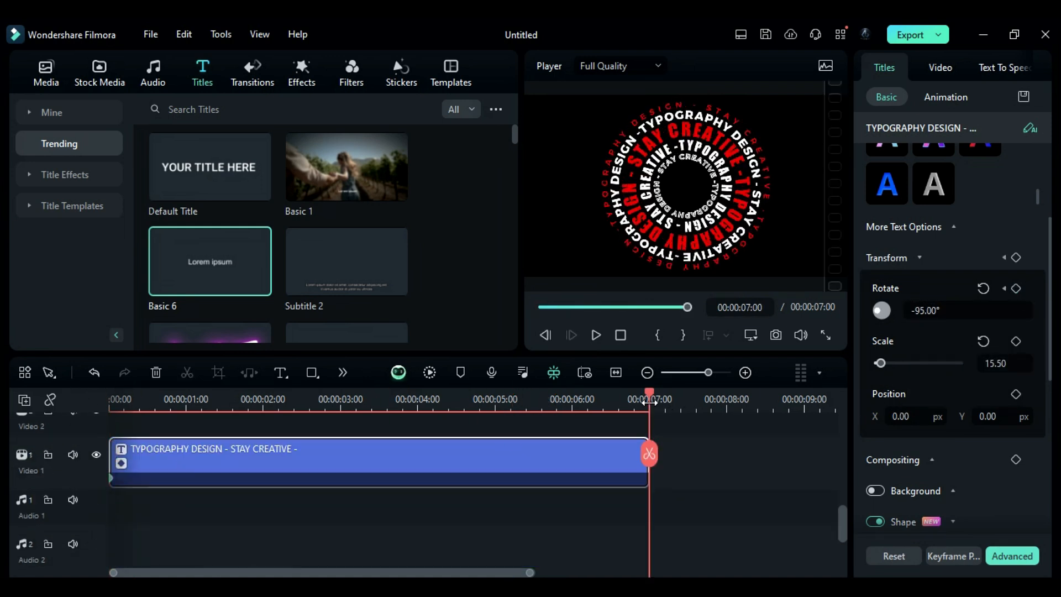
left_click_drag(882, 310, 885, 308)
- Place the Black solid color on track 10 above the titles and extend it to the titles' end
scroll(339, 497, "up", 4)
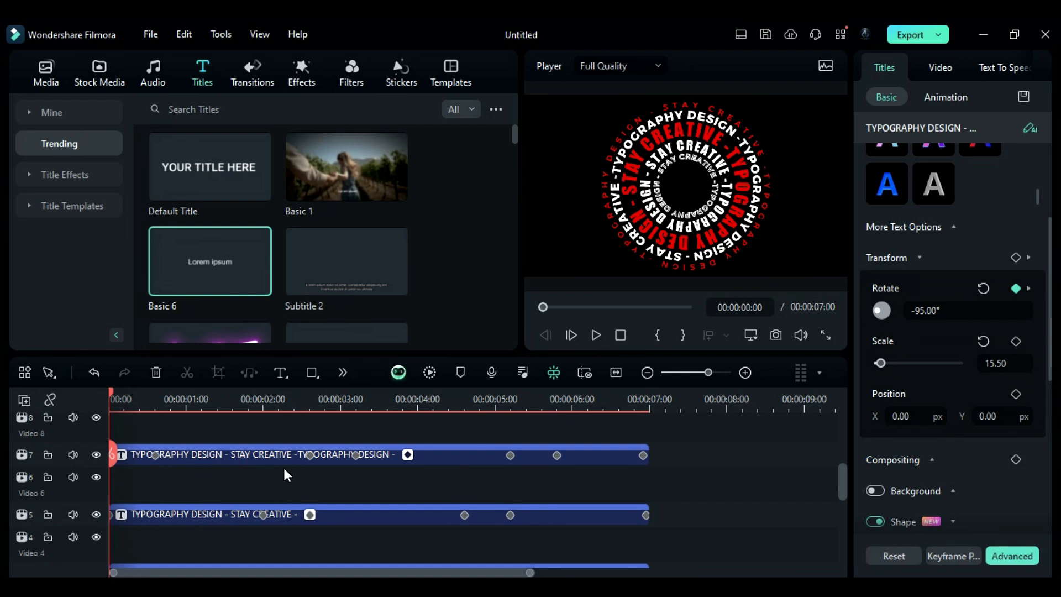
scroll(284, 467, "up", 1)
scroll(283, 467, "up", 3)
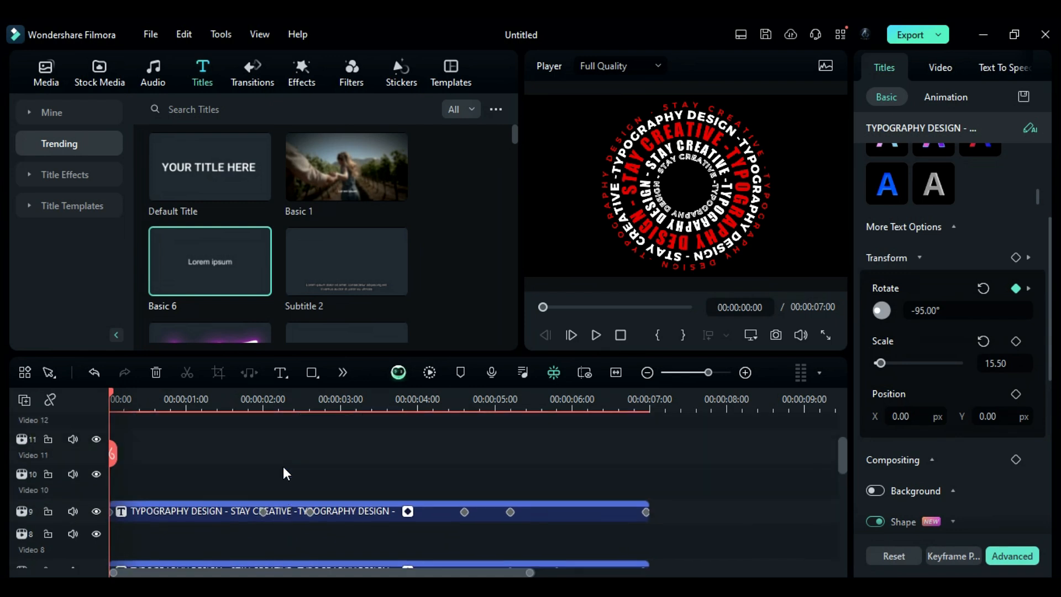
left_click(121, 83)
left_click(78, 241)
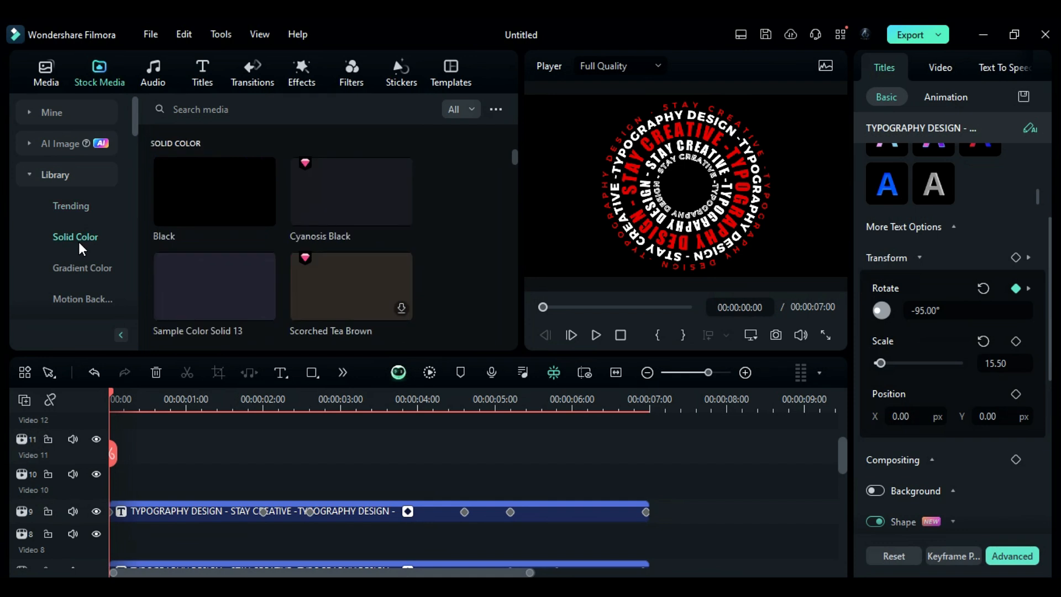
left_click_drag(188, 217, 121, 483)
left_click_drag(565, 485, 647, 485)
- Apply a circle mask to the black solid clip and set the mask's height to 50%
scroll(497, 490, "down", 2)
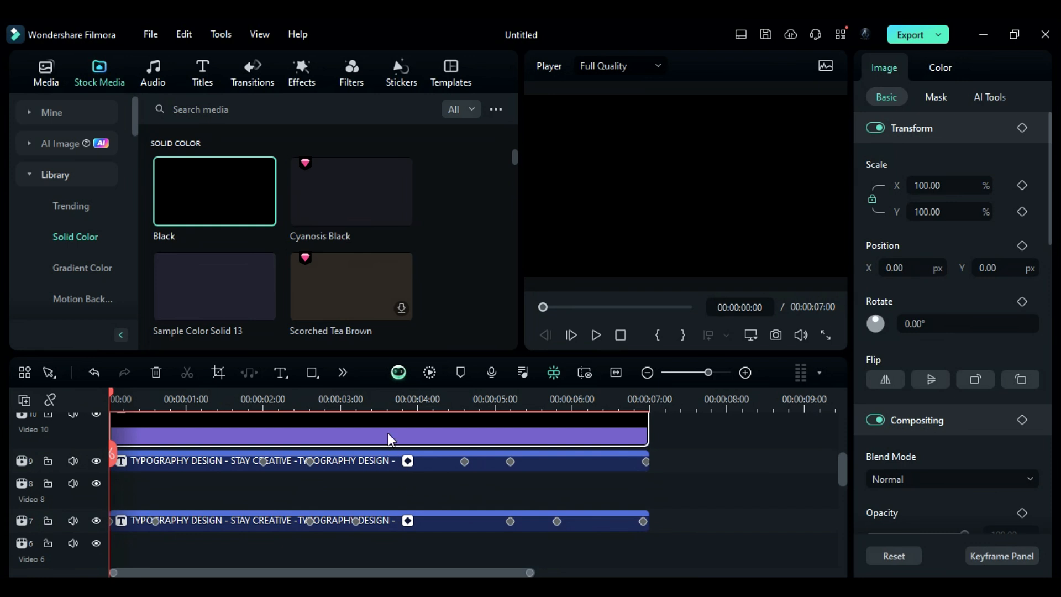
left_click(947, 96)
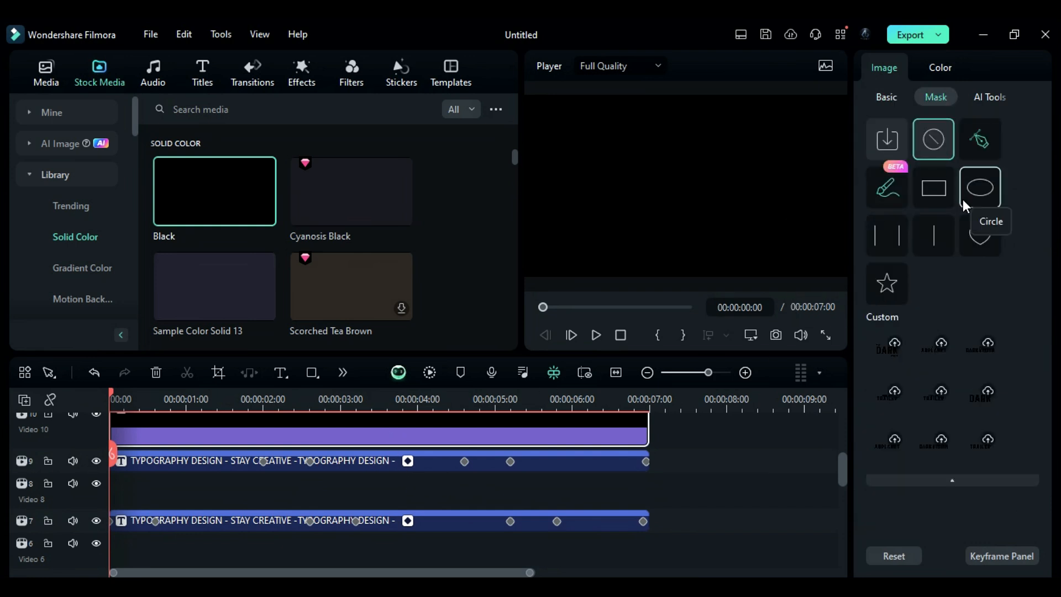
left_click(977, 200)
scroll(1005, 361, "down", 2)
scroll(1005, 360, "down", 3)
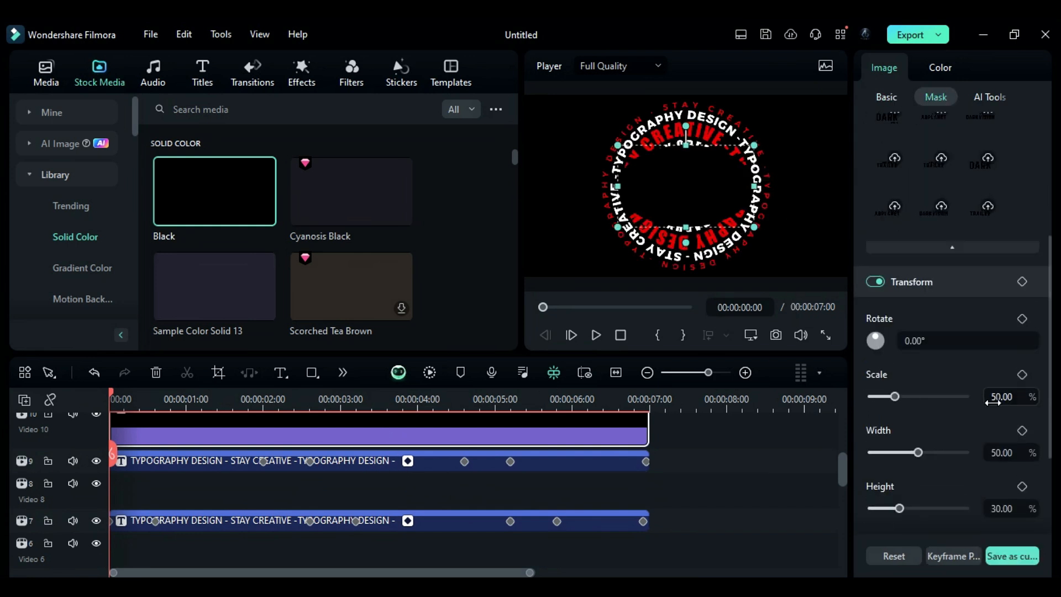
left_click(1001, 512)
type("50")
key("Return")
scroll(994, 447, "down", 3)
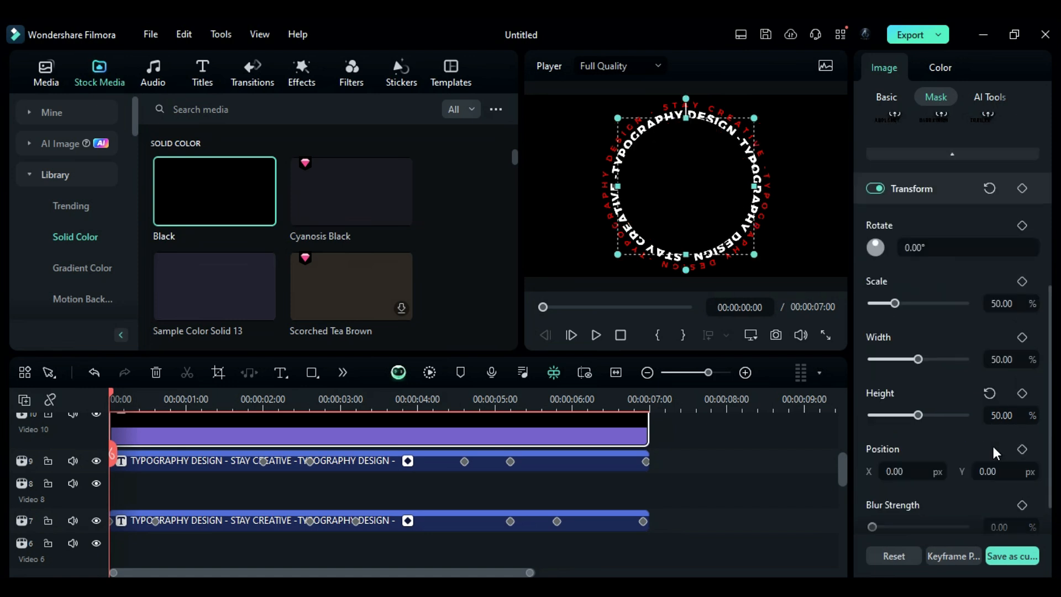
- Invert the black clip's circle mask and set its scale to 59% and blur strength to 17%
left_click(1029, 514)
left_click_drag(895, 257, 901, 264)
left_click_drag(874, 484, 889, 484)
left_click_drag(900, 257, 900, 261)
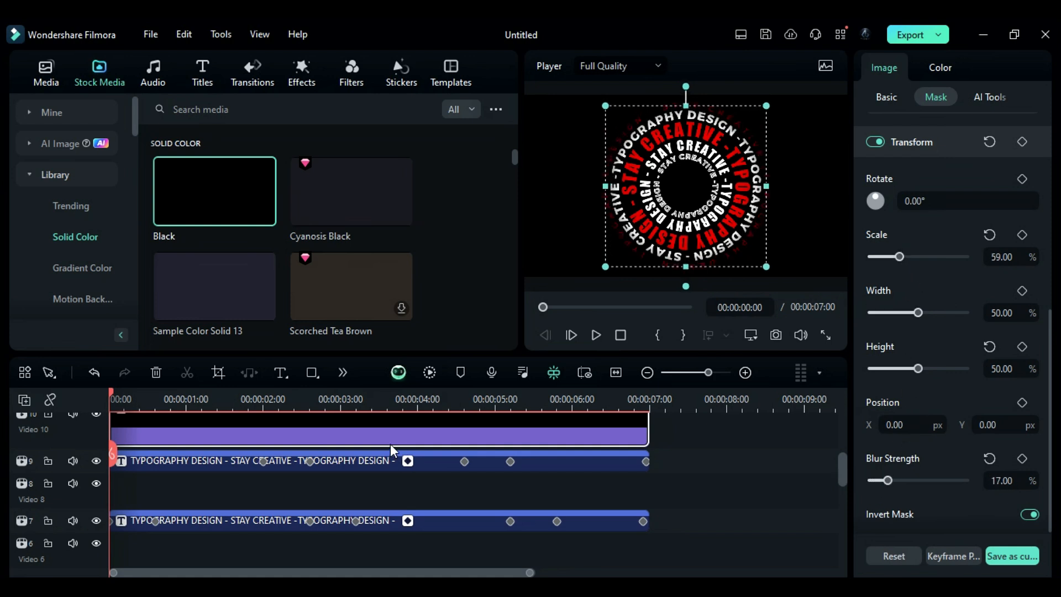
- Copy the masked Black clip onto track 8 and set the copy's mask scale to 53% and blur strength to 4%
scroll(315, 461, "up", 1)
left_click_drag(277, 450, 254, 512)
left_click(249, 429)
scroll(275, 476, "down", 2)
left_click(276, 497)
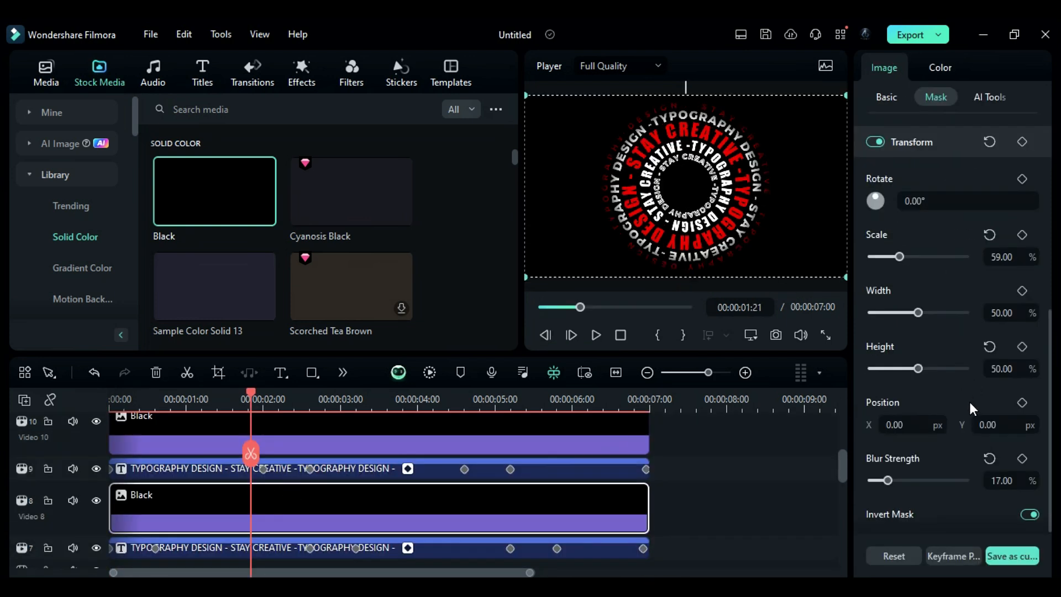
left_click_drag(900, 257, 898, 257)
left_click_drag(888, 481, 874, 481)
left_click_drag(1011, 258, 1007, 258)
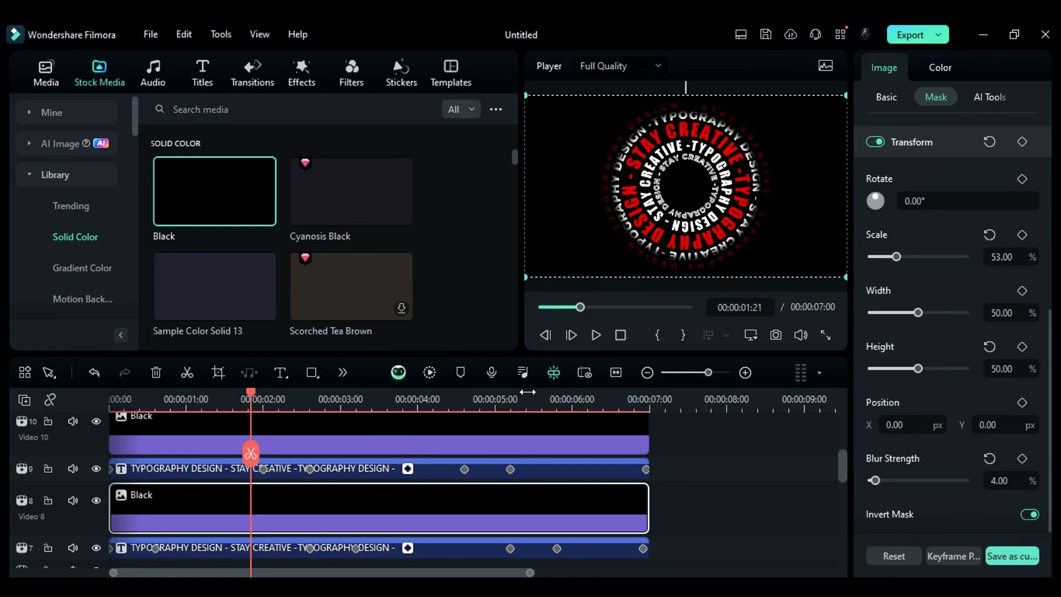
- Copy the masked Black clip onto track 6 and set the copy's mask scale to 41% and blur strength to 10%
scroll(496, 413, "down", 2)
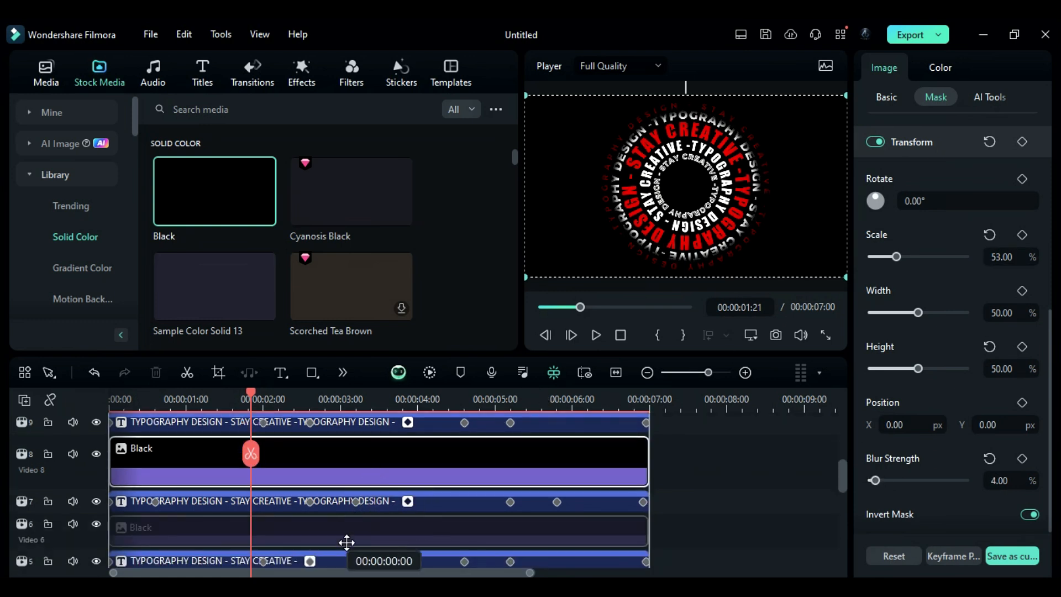
left_click(347, 542)
left_click(279, 399)
left_click(1003, 257)
type("43")
key("Return")
left_click_drag(875, 480, 881, 481)
scroll(380, 486, "down", 3)
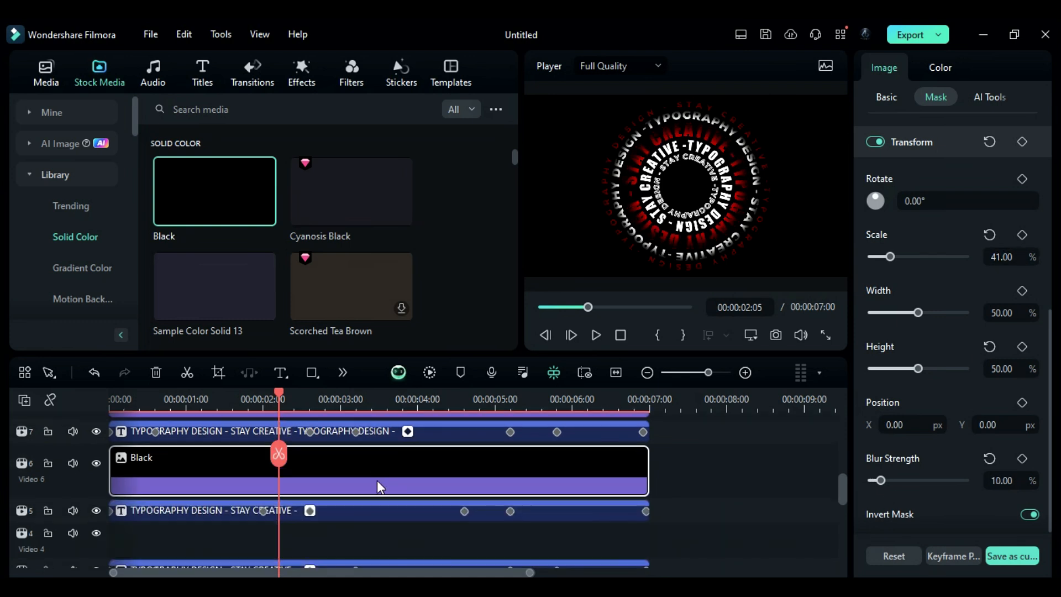
- Copy the masked Black clip from track 6 onto track 4 and reduce the copy's mask scale
left_click_drag(380, 487, 376, 539)
scroll(376, 498, "down", 4)
left_click(298, 399)
left_click_drag(1019, 257, 1013, 258)
- Copy the masked Black clip onto track 2 and set the copy's mask scale to 21% and blur strength to 3%
left_click_drag(348, 470, 346, 530)
left_click_drag(1014, 257, 1007, 257)
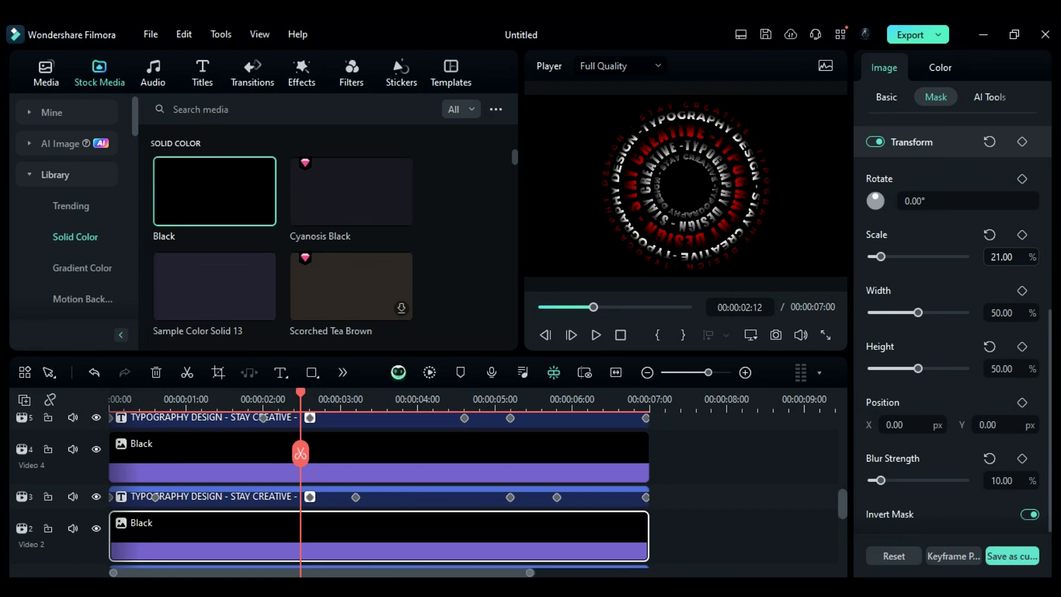
left_click_drag(883, 485, 874, 481)
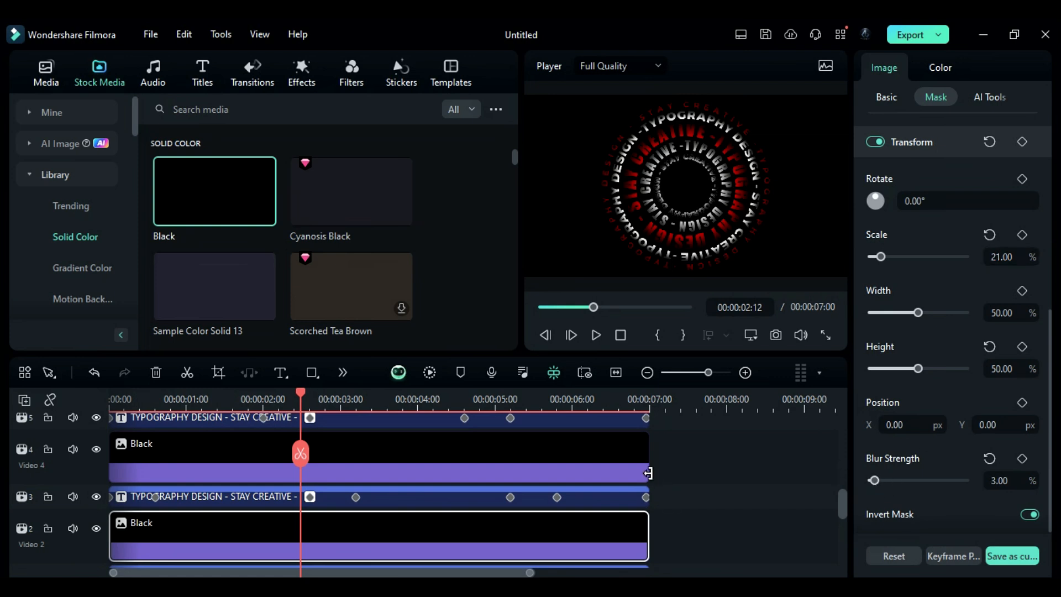
- Add the cinematic filter Border Desert on track 11 across the full 7 seconds and set its opacity to 52%
scroll(493, 482, "up", 5)
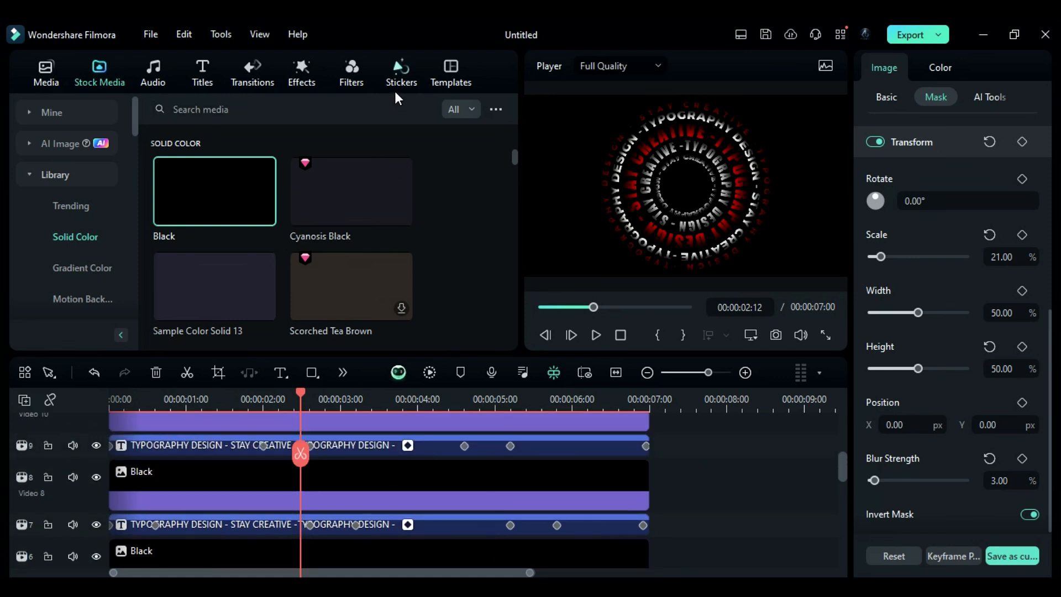
left_click(357, 72)
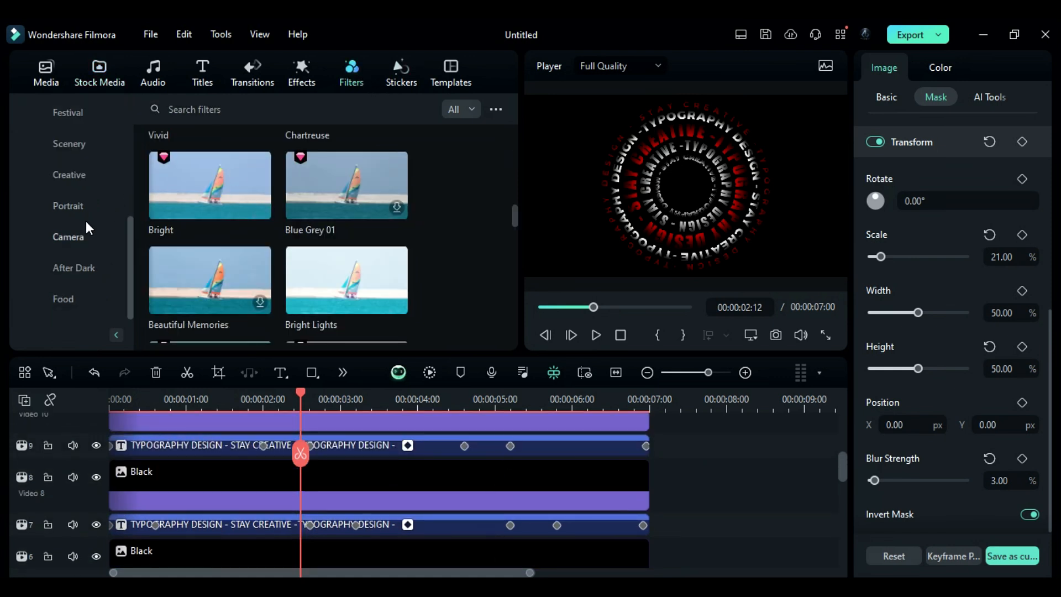
left_click(92, 241)
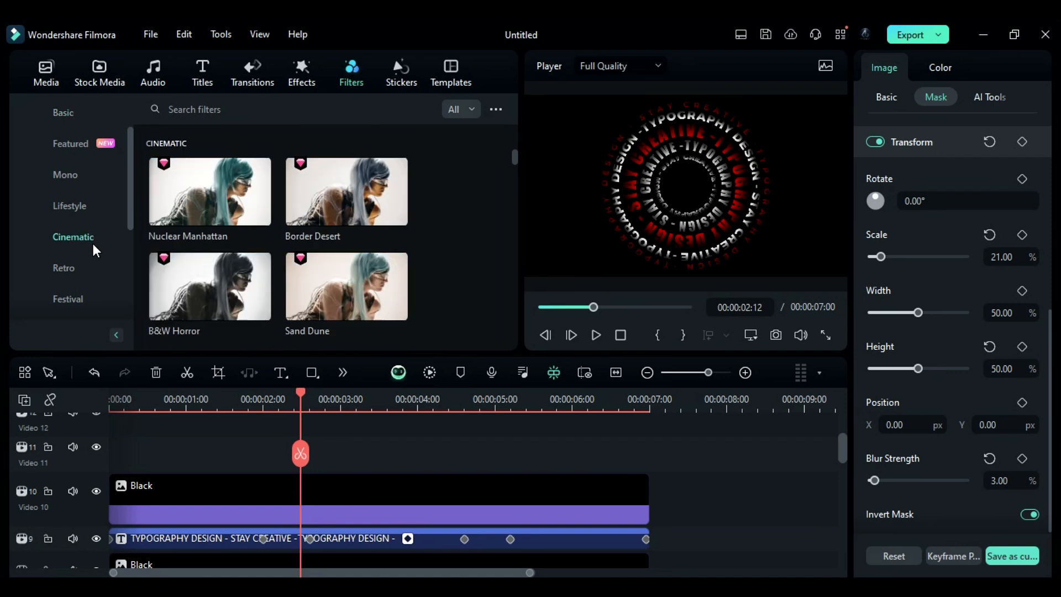
left_click_drag(308, 223, 112, 469)
left_click_drag(493, 451, 648, 456)
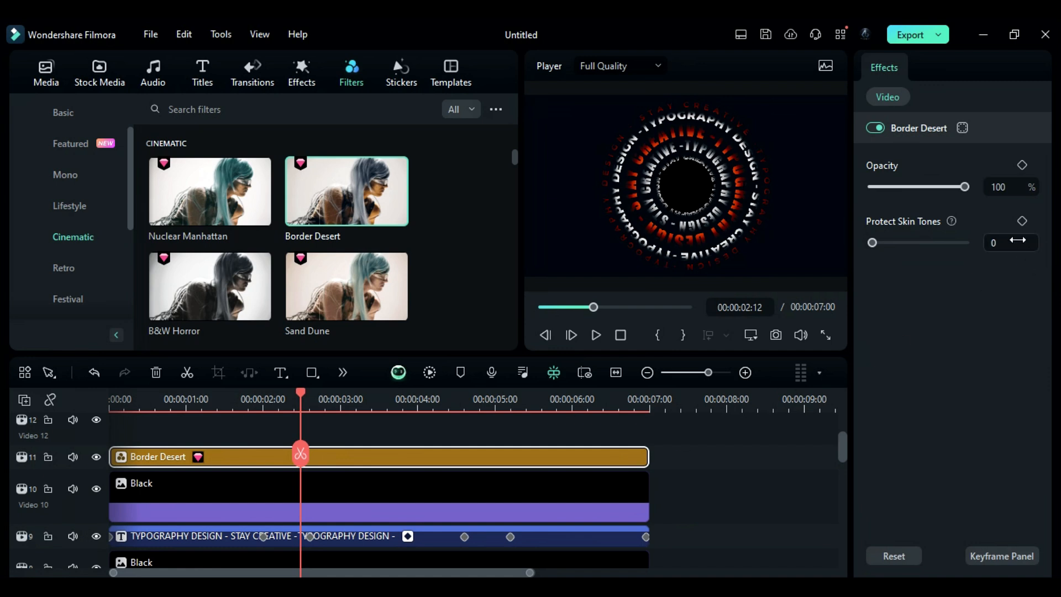
left_click(1014, 187)
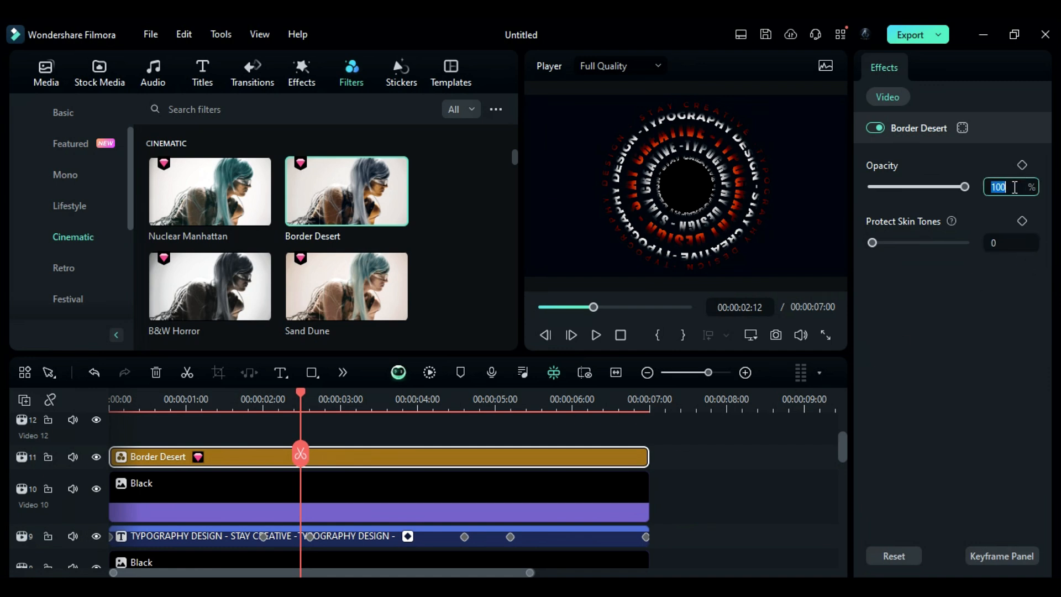
key("Return")
- Add the cinematic filter Blue Bear on track 12 across the full 7 seconds and set its opacity to 72%
scroll(83, 210, "down", 5)
scroll(83, 205, "up", 2)
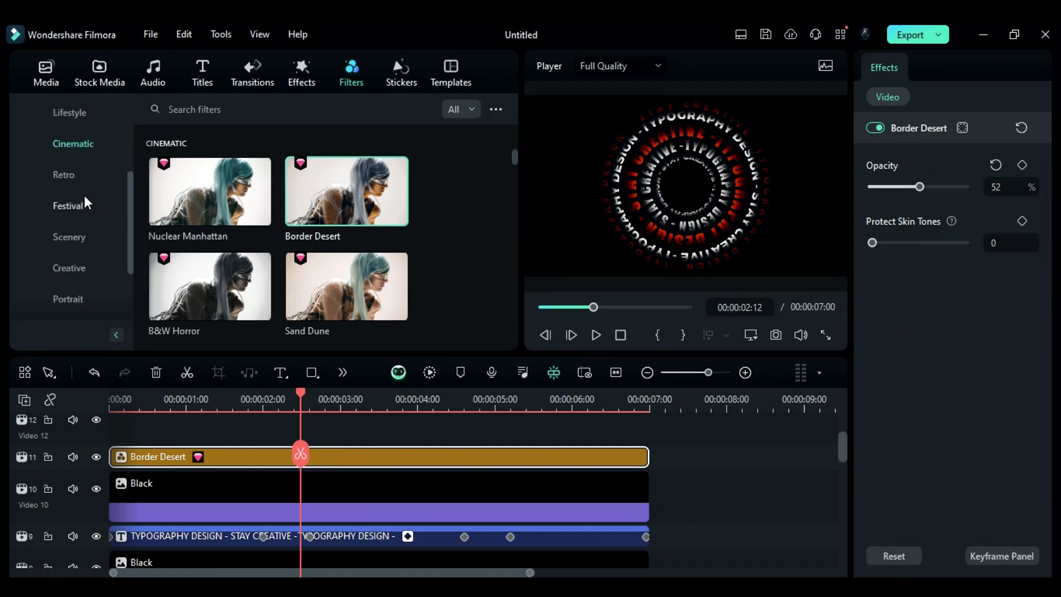
scroll(446, 220, "down", 2)
scroll(460, 230, "down", 8)
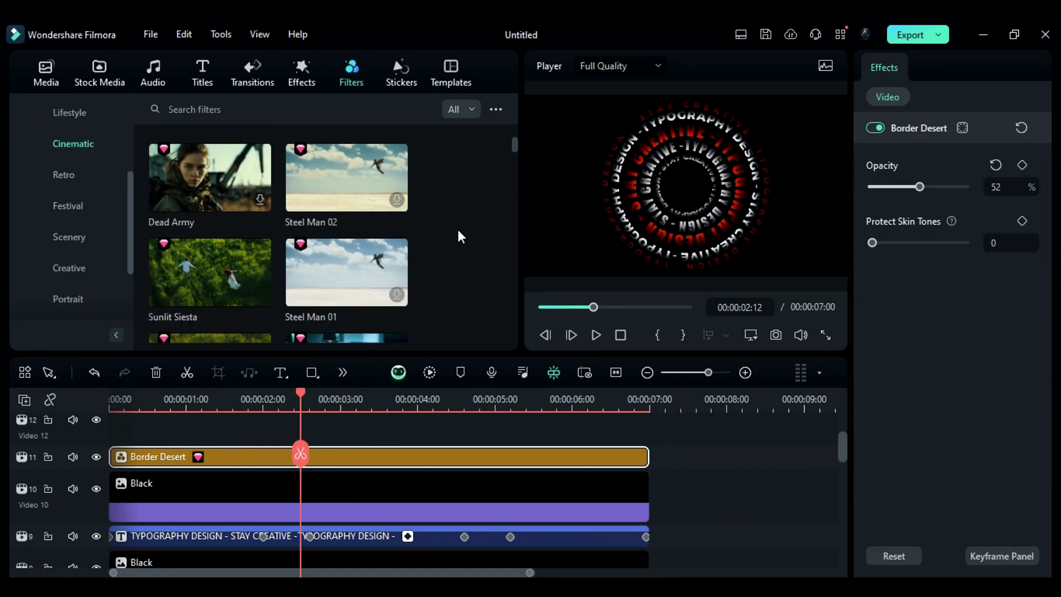
left_click_drag(340, 205, 33, 478)
left_click_drag(491, 478, 649, 478)
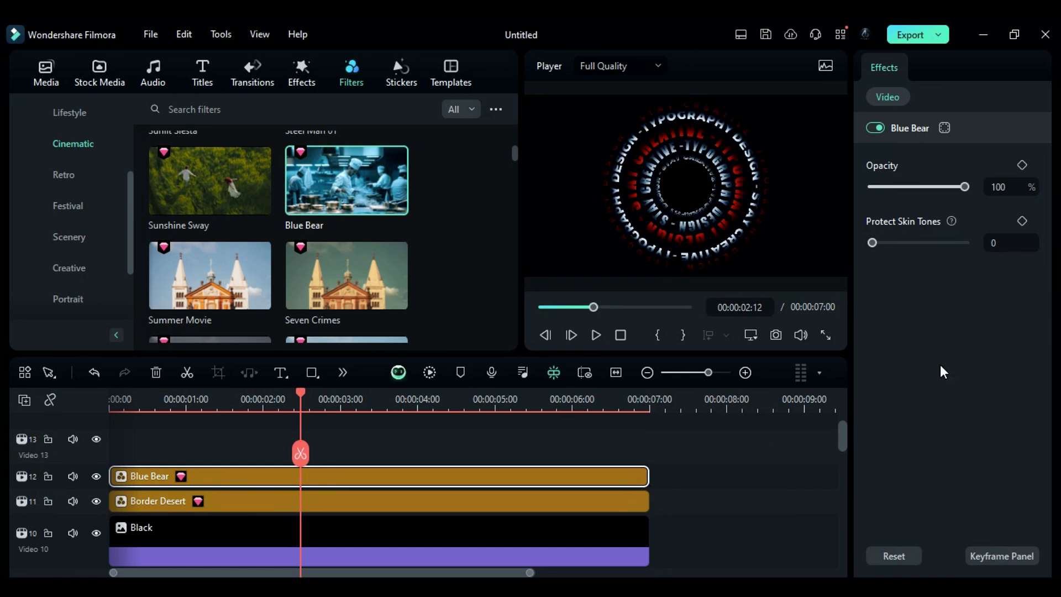
left_click(1011, 193)
key("Return")
- Place the preset Adjustment Layer on track 13 above the filters and extend it to the titles' end
left_click(45, 73)
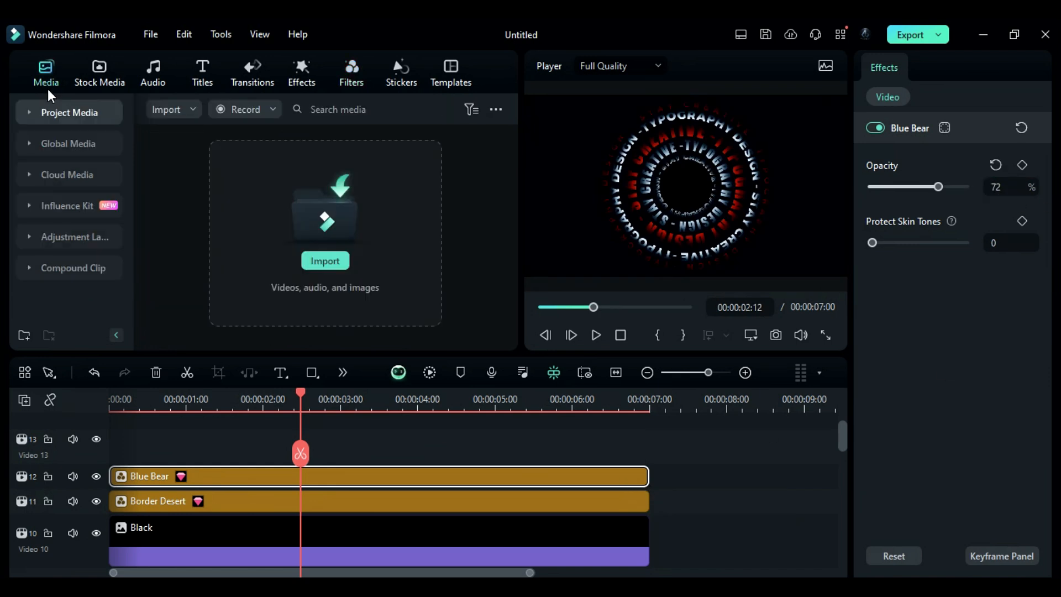
left_click(87, 237)
left_click_drag(210, 197, 155, 442)
left_click_drag(489, 438, 649, 441)
- Set the adjustment layer's color temperature to -3 and slightly raise its vibrance and saturation
left_click_drag(918, 296, 915, 294)
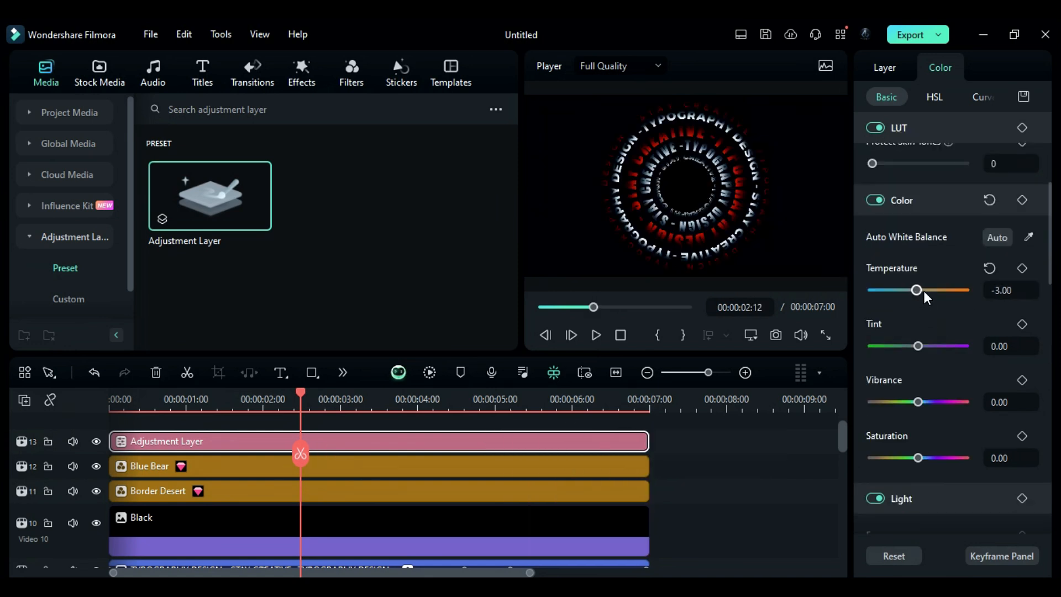
scroll(956, 357, "down", 1)
left_click_drag(922, 355, 925, 356)
left_click_drag(919, 412, 922, 411)
- Set the adjustment layer's light values to exposure 9, brightness -8, contrast 11 and white 29
scroll(924, 412, "down", 3)
left_click_drag(918, 371, 923, 391)
scroll(924, 376, "down", 1)
scroll(931, 408, "down", 1)
scroll(931, 433, "down", 2)
left_click_drag(918, 464, 932, 465)
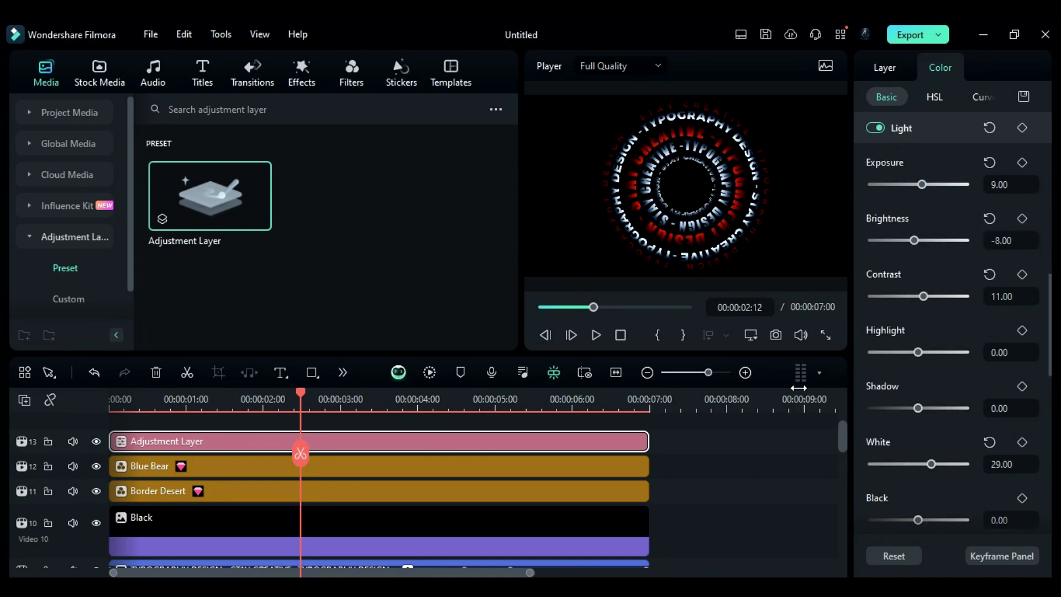
- Render the timeline preview and play the finished animation from the start
left_click(403, 370)
left_click(619, 335)
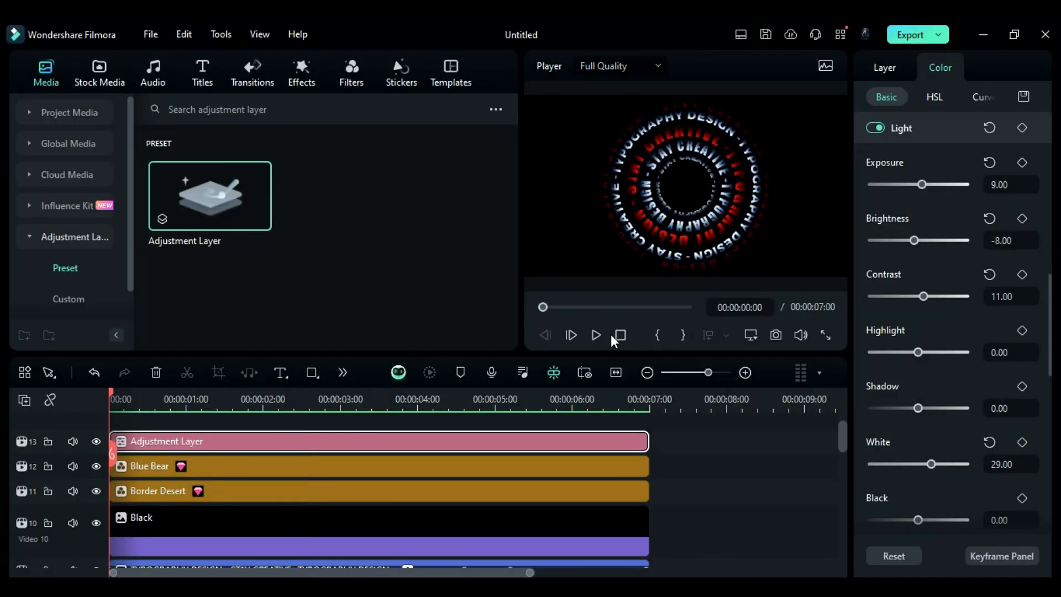
left_click(596, 335)
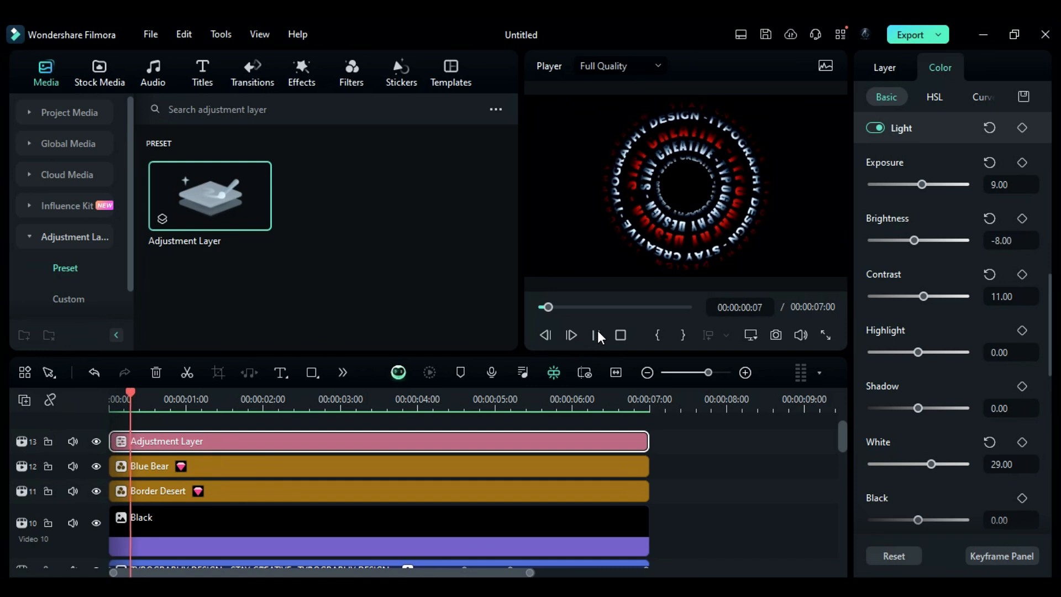